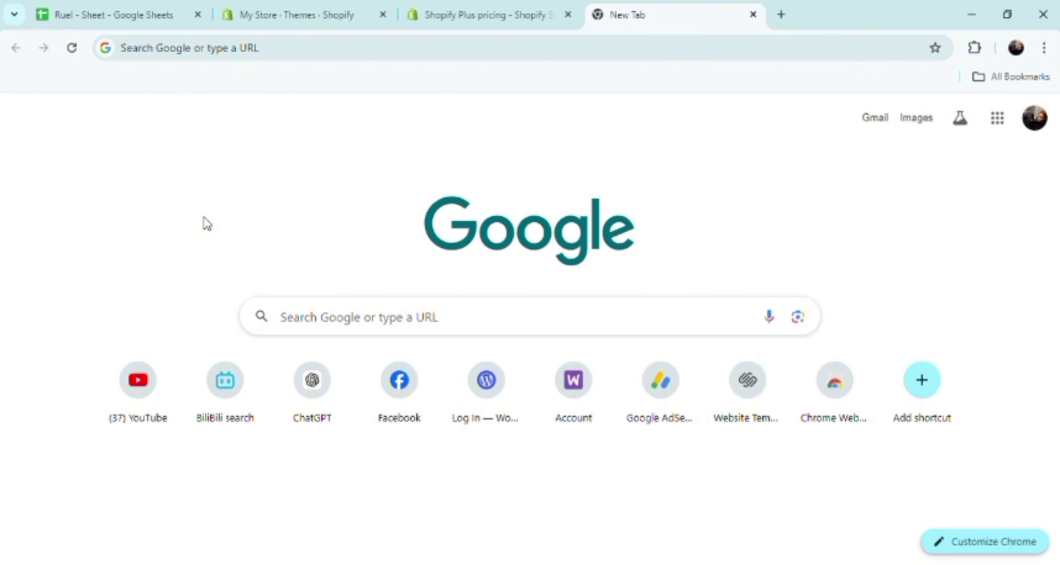
Search the Shopify store admin for "domains" and open the matching Shopify App Store results.
click(292, 16)
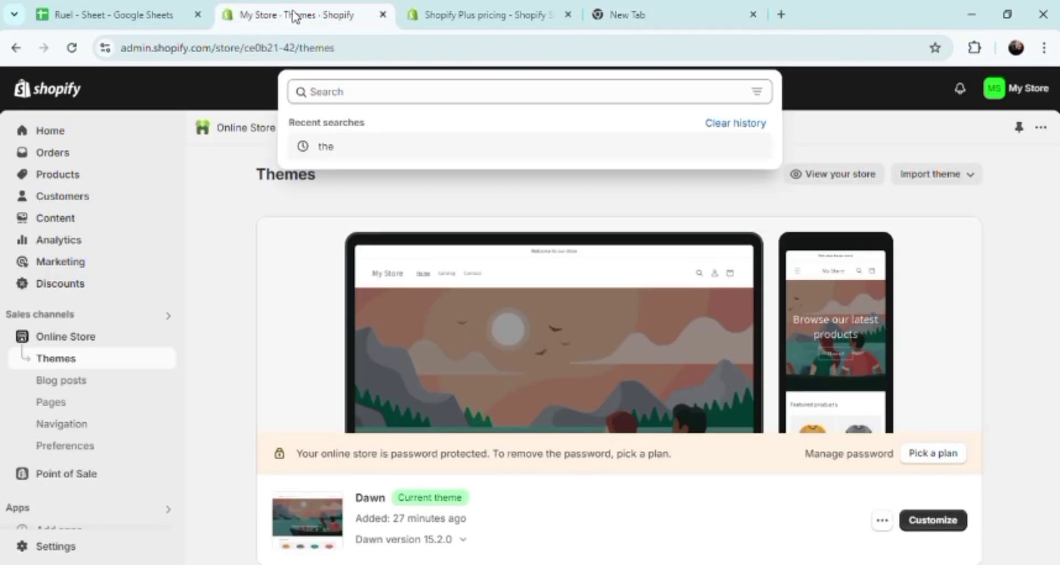
click(329, 99)
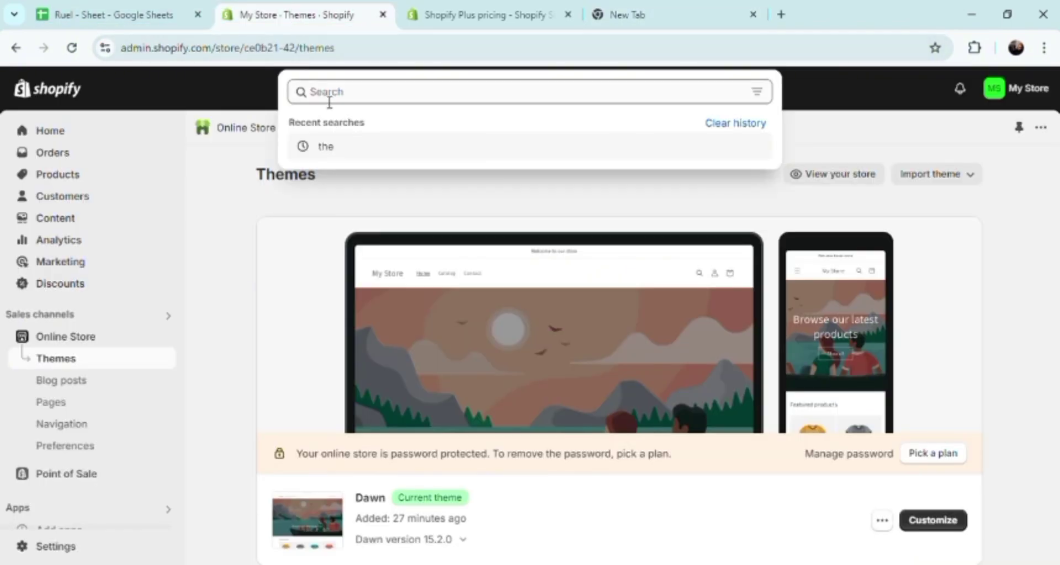
text(dom)
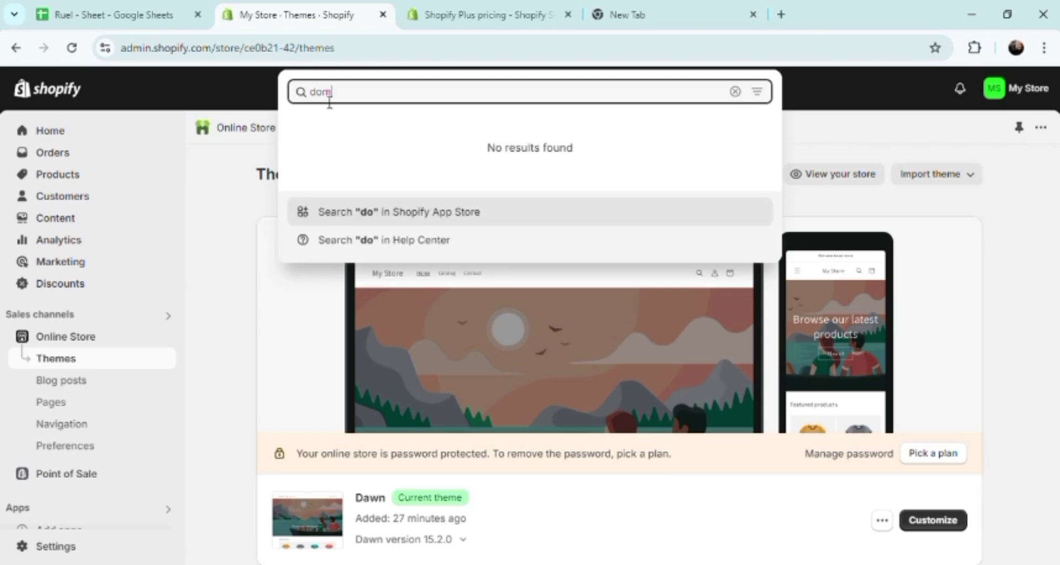
text(ains)
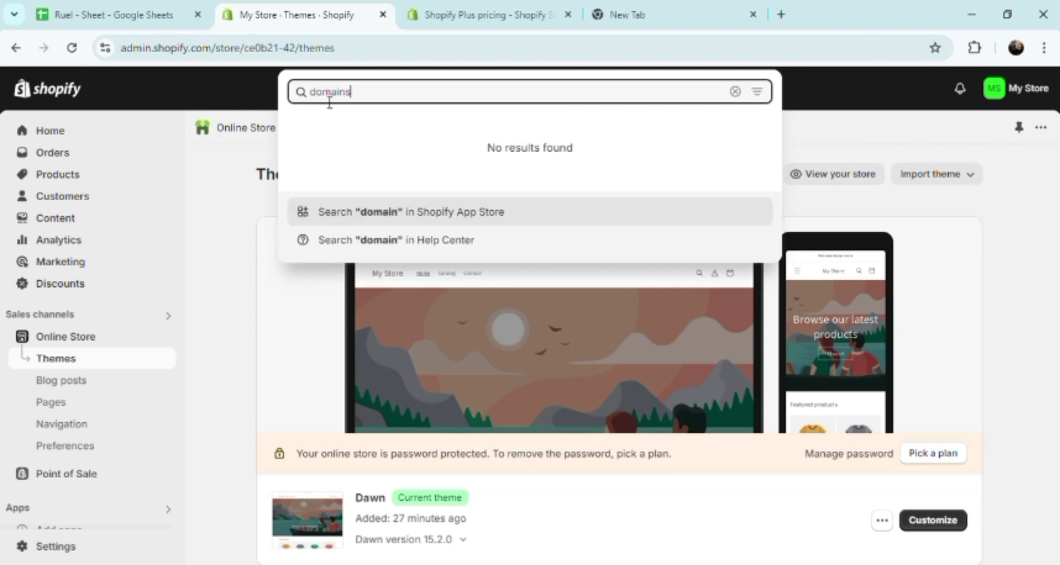
key(Return)
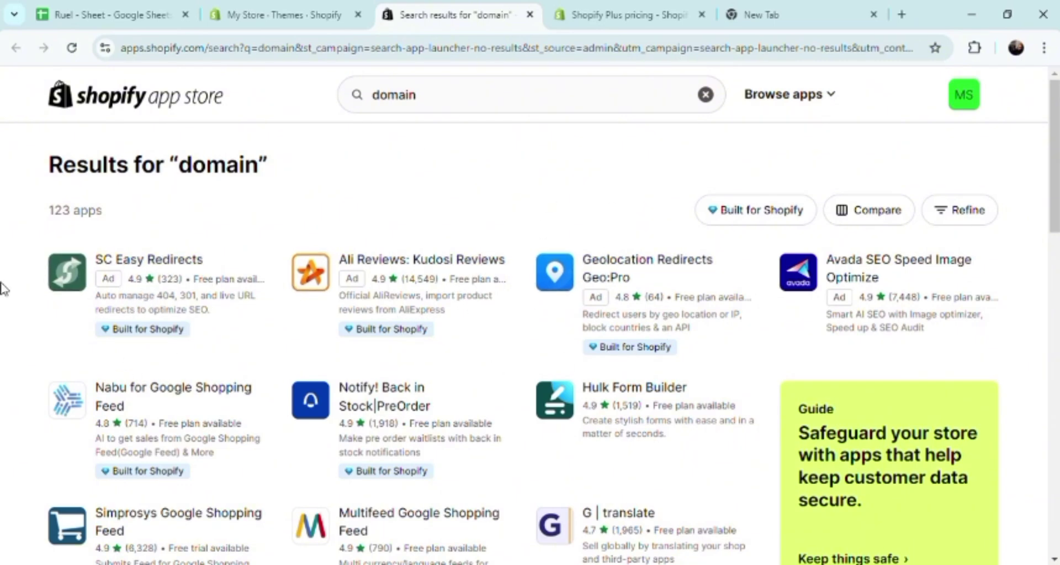
drag(23, 271, 475, 561)
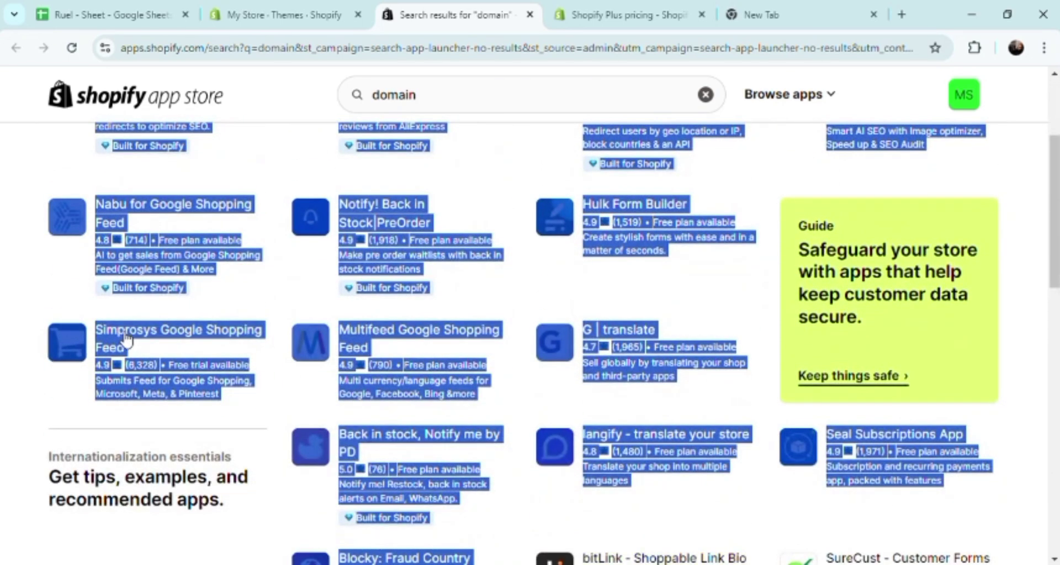
click(29, 272)
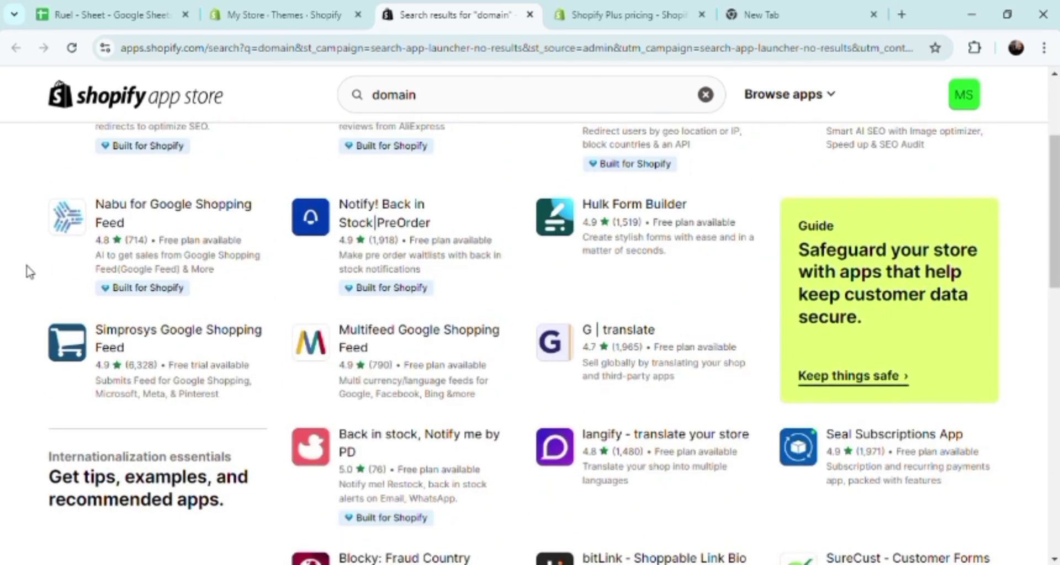
Check the Shopify Plus pricing page, return to the store admin and open the My Store account menu.
click(628, 21)
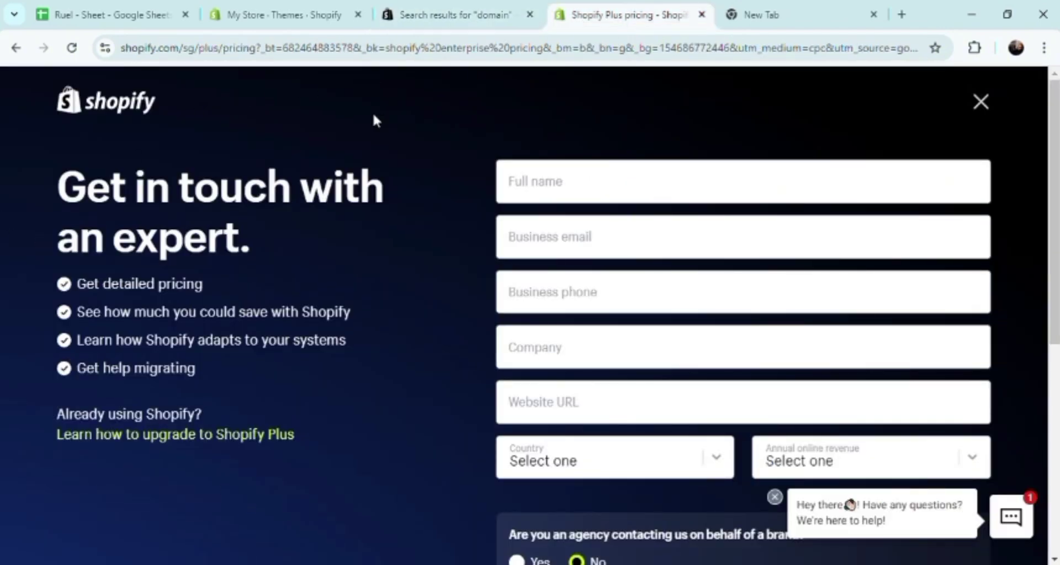
click(229, 15)
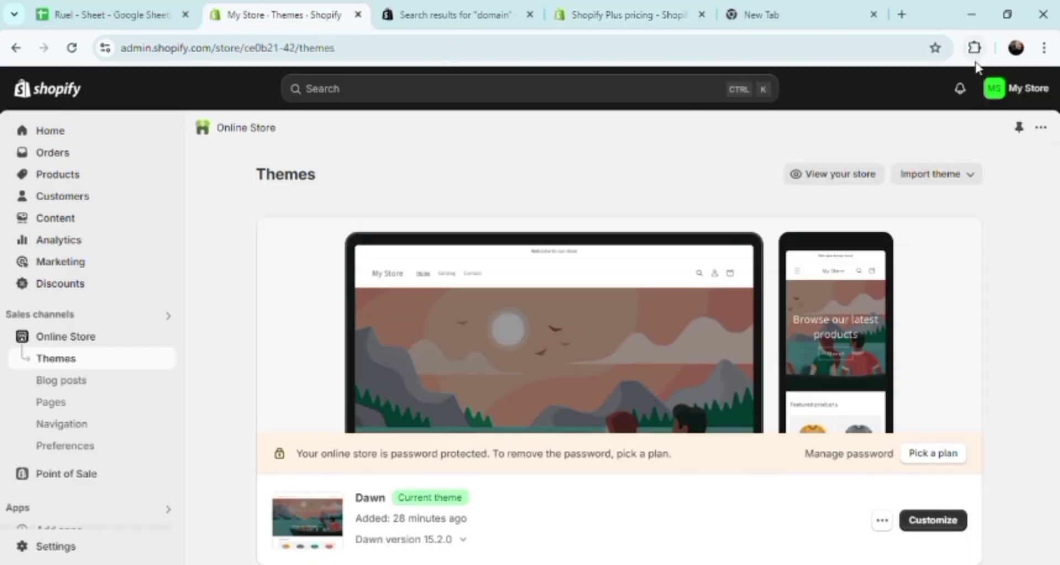
click(1048, 101)
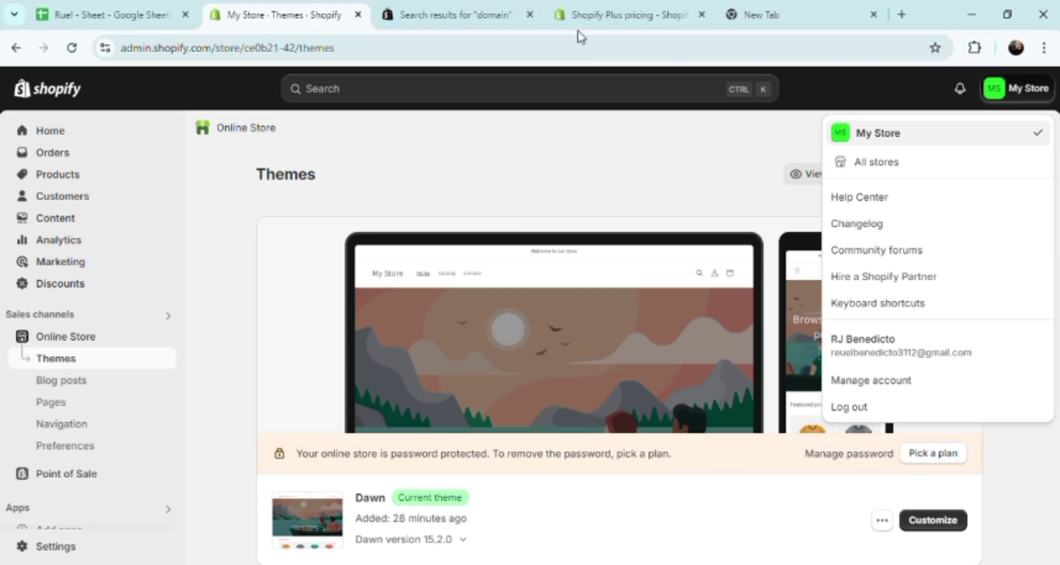
Enter the contact's name in the full name field of the Shopify Plus expert contact form.
click(590, 15)
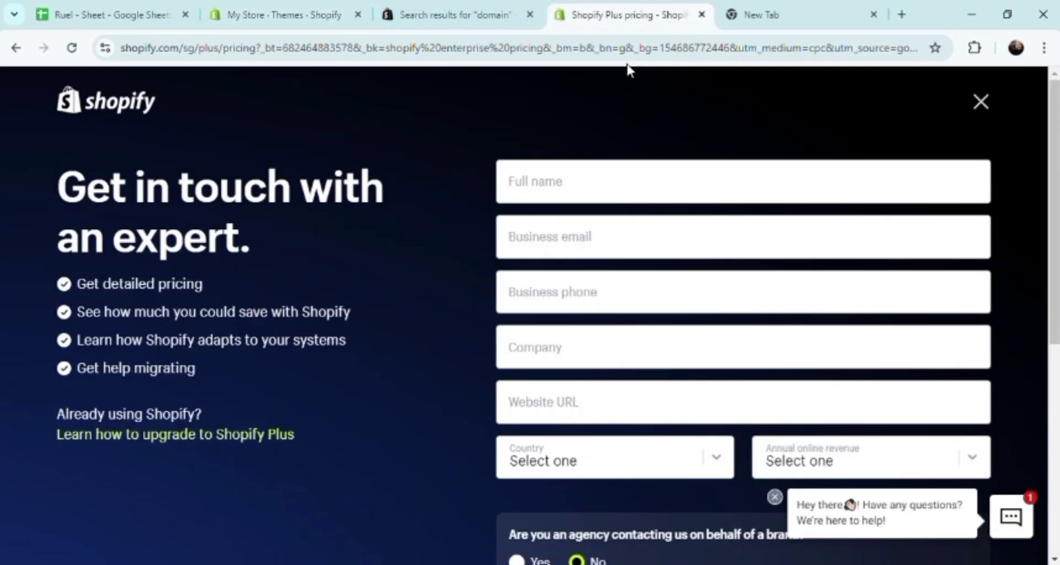
click(524, 197)
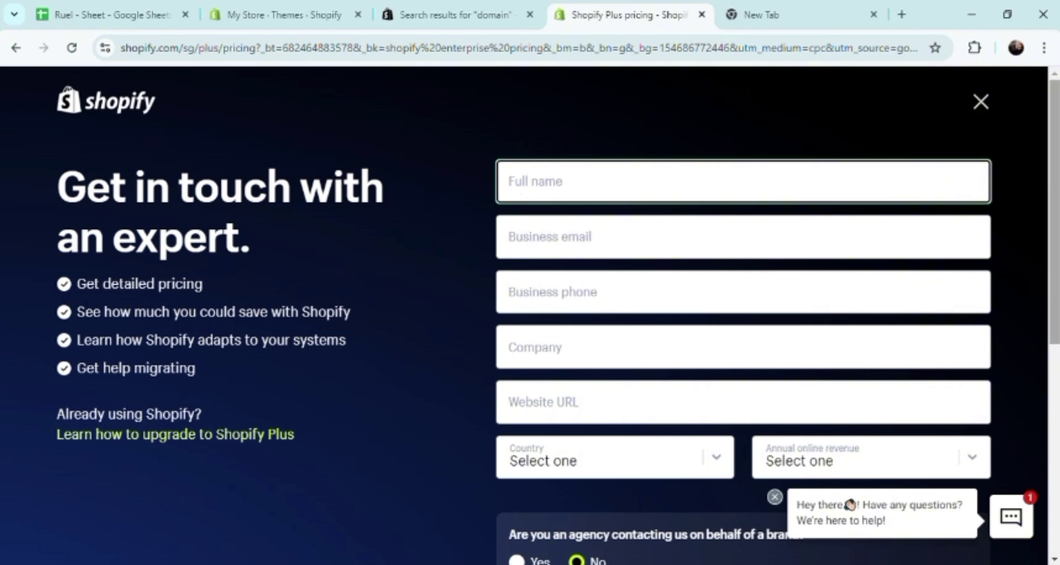
mouse_move(1055, 144)
mouse_down()
mouse_move(1056, 351)
mouse_move(1055, 162)
mouse_up()
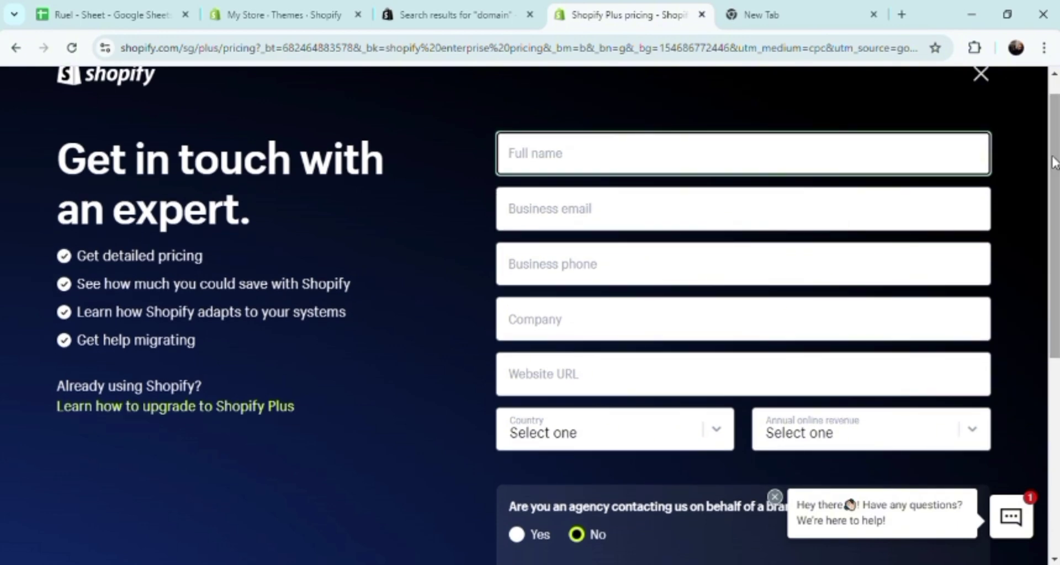
drag(1054, 162, 1055, 162)
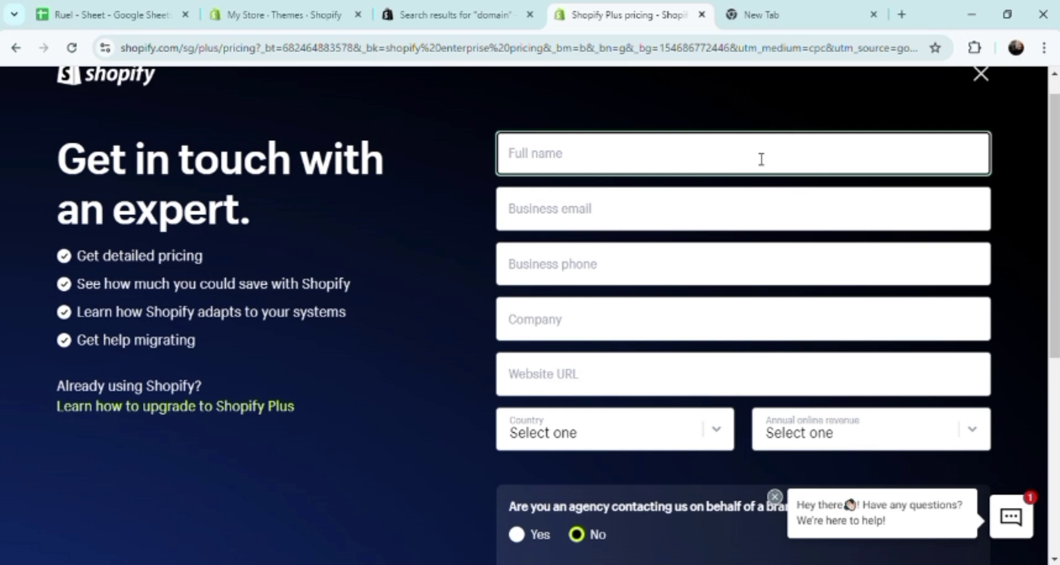
text(reue)
key(ctrl+a)
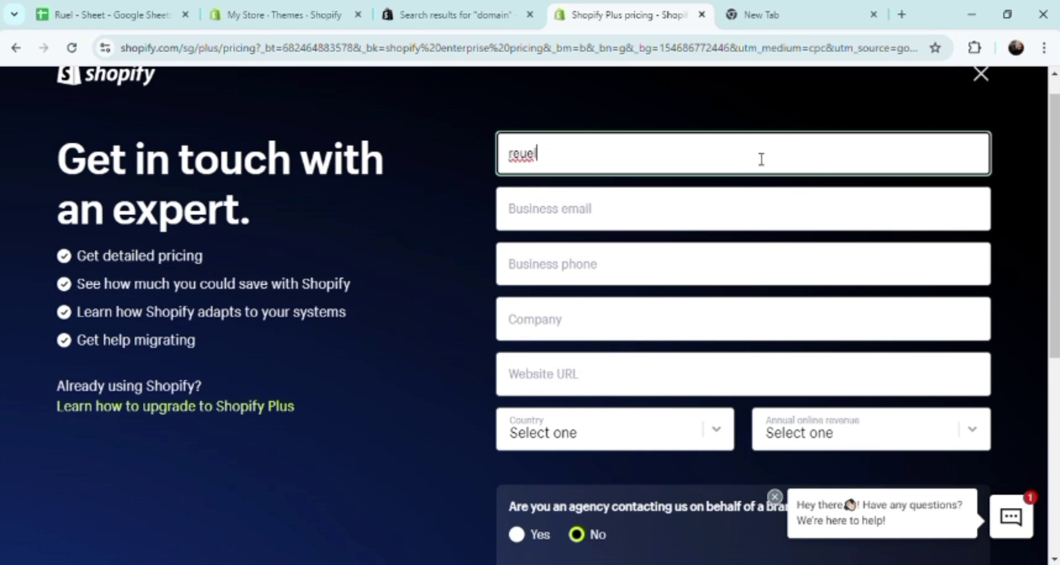
text(reuel)
Enter "put your business email here" as the business email and go through the phone, company and website URL fields.
click(577, 217)
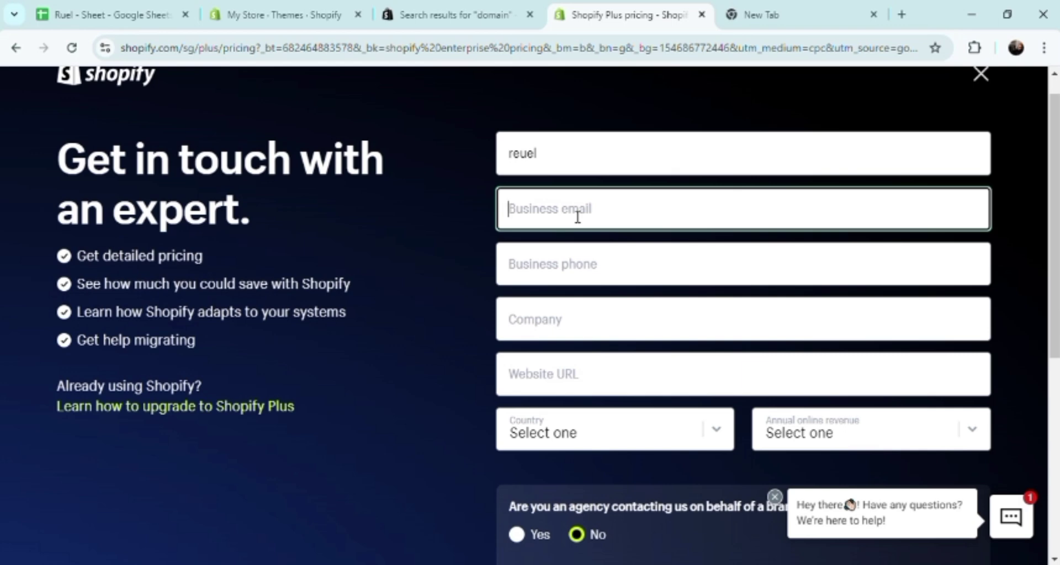
text(s)
key(BackSpace)
text(put your bu)
text(siness email)
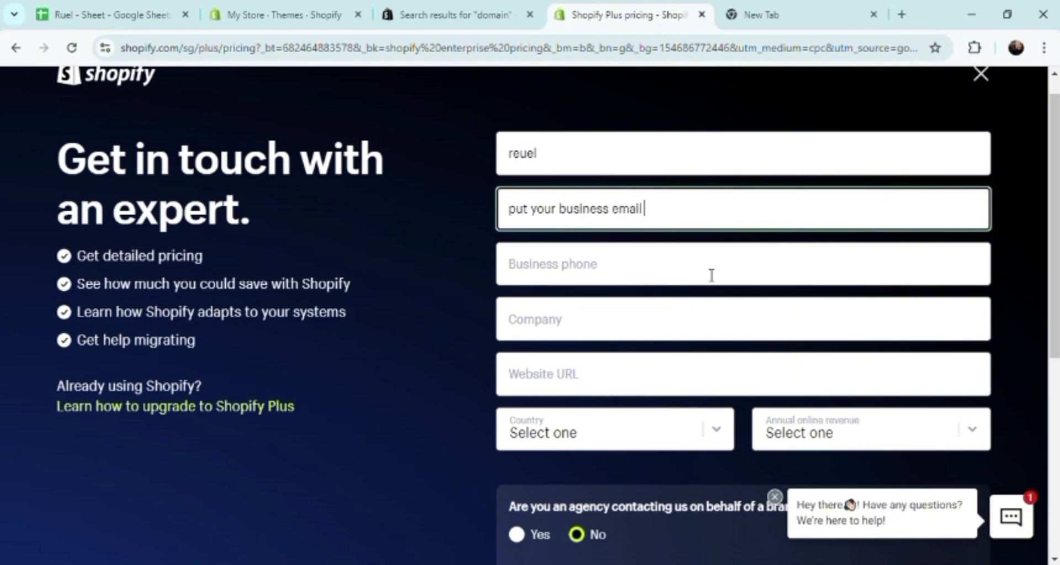
text( here)
click(712, 275)
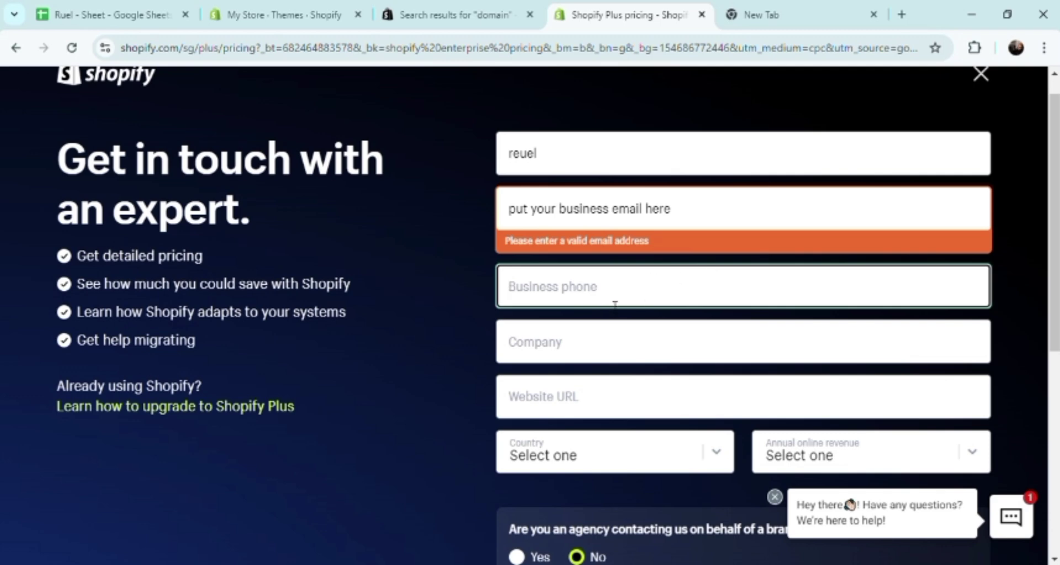
click(562, 354)
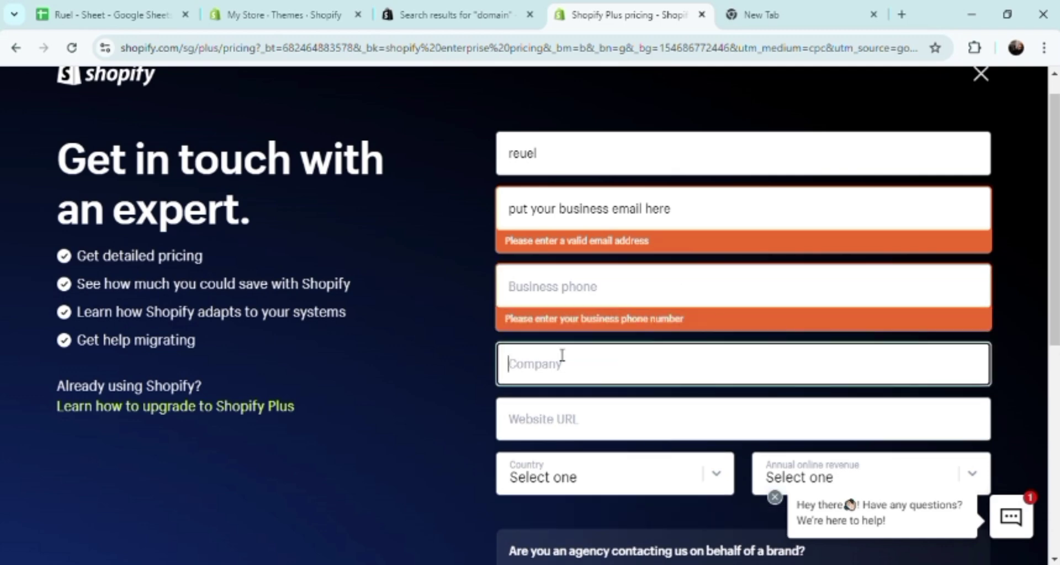
click(555, 421)
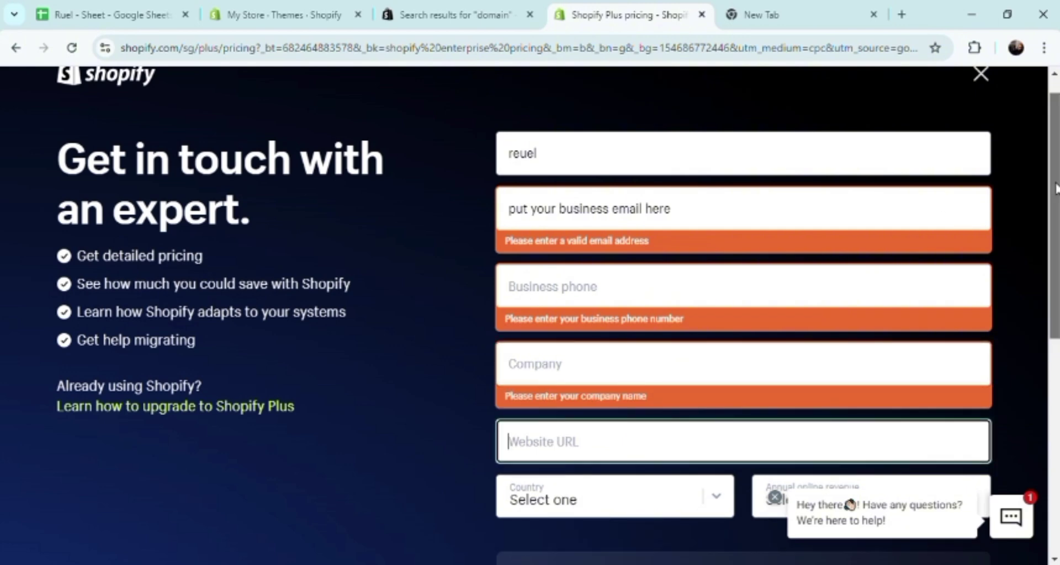
Set the contact form's country to Philippines and open the annual online revenue choices.
drag(1056, 190, 1056, 315)
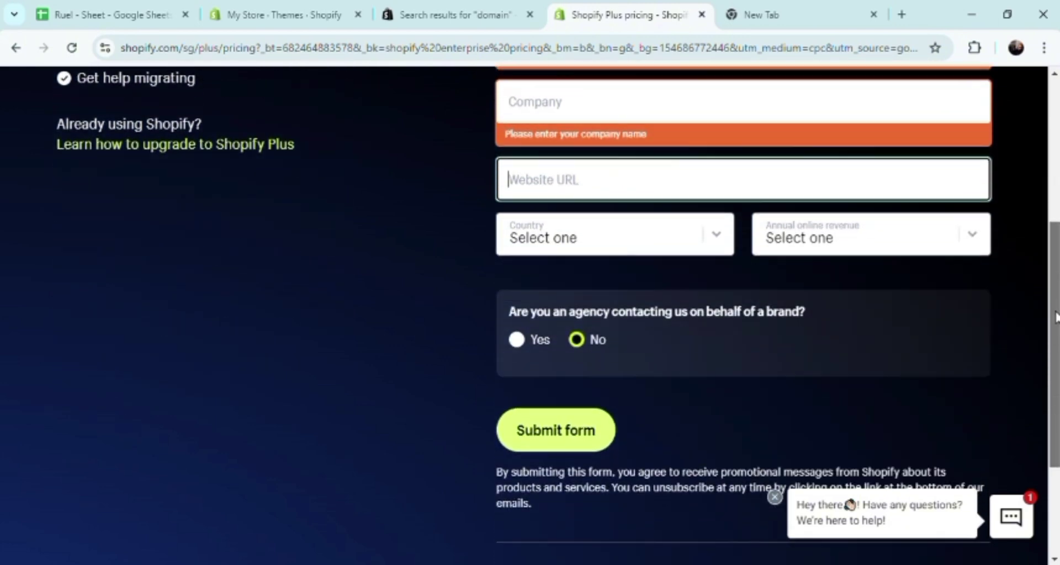
click(716, 235)
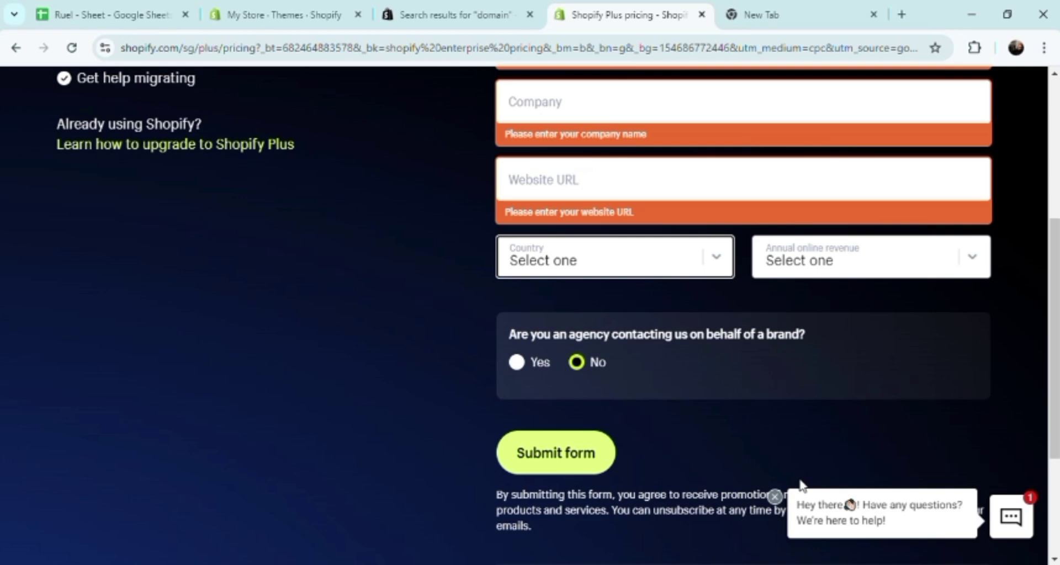
click(641, 352)
click(976, 262)
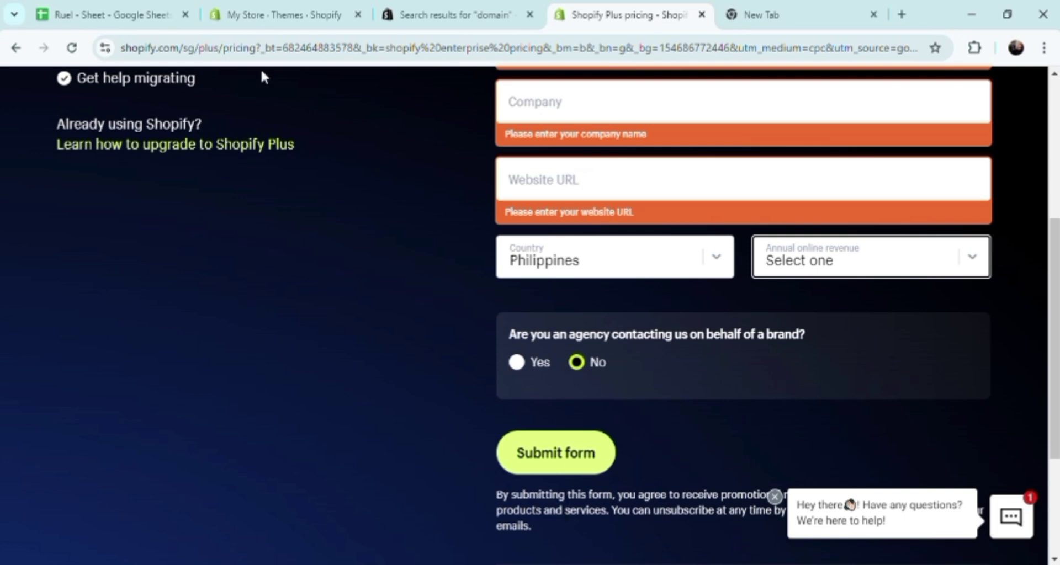
Return to the App Store results for "domain" and open the bitLink - Shoppable Link Bio app page.
click(271, 15)
click(417, 15)
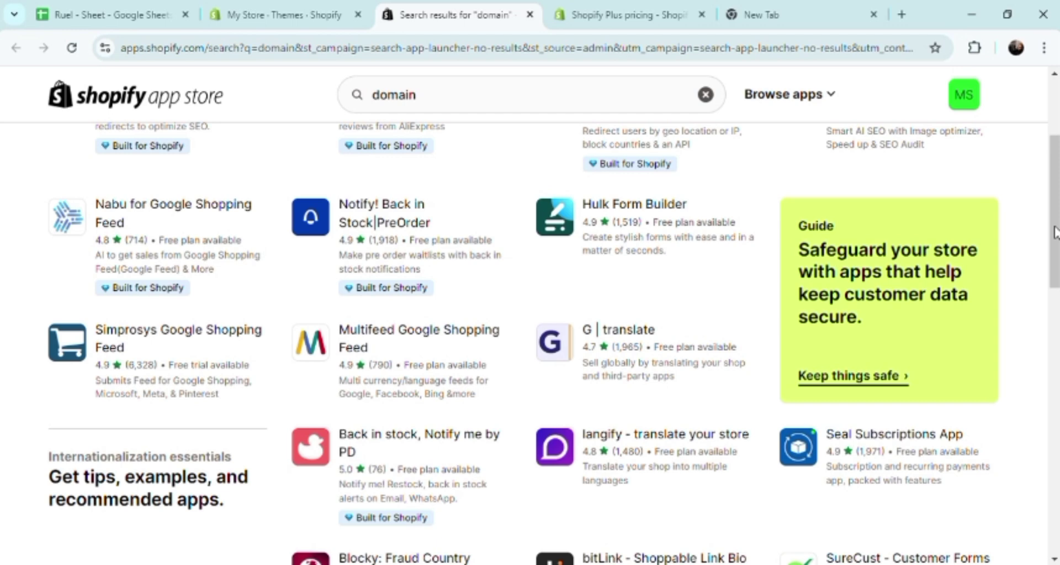
drag(1055, 232, 1048, 287)
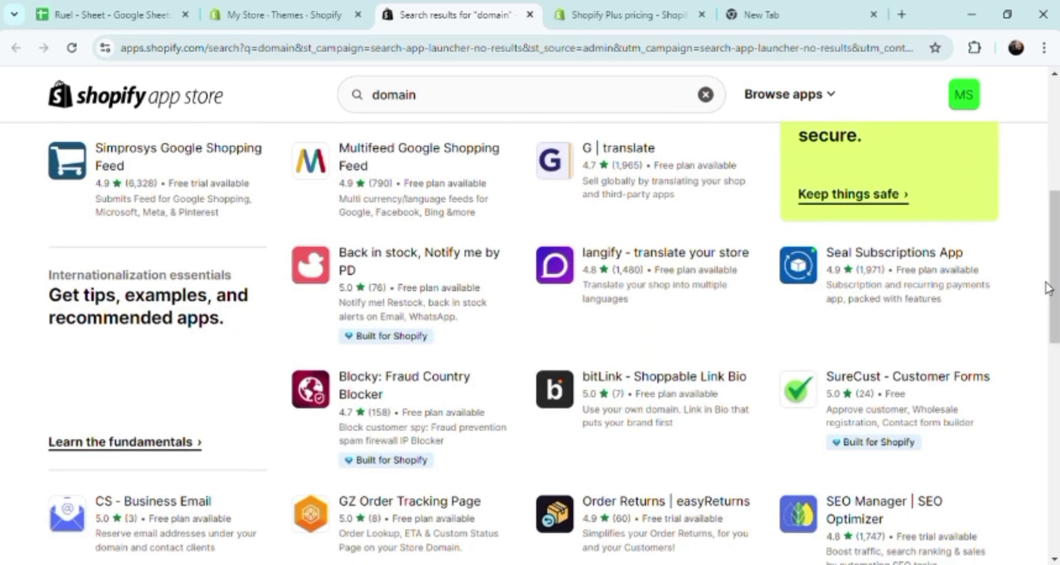
click(679, 382)
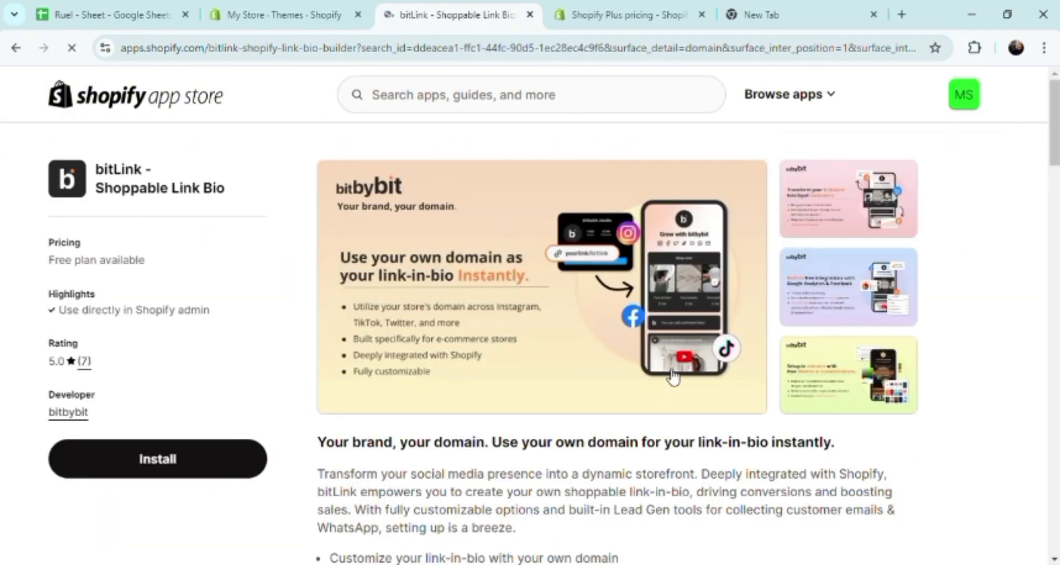
Compare the features of bitLink's Free Forever and Standard plans and review the app's description.
drag(1055, 143, 1054, 275)
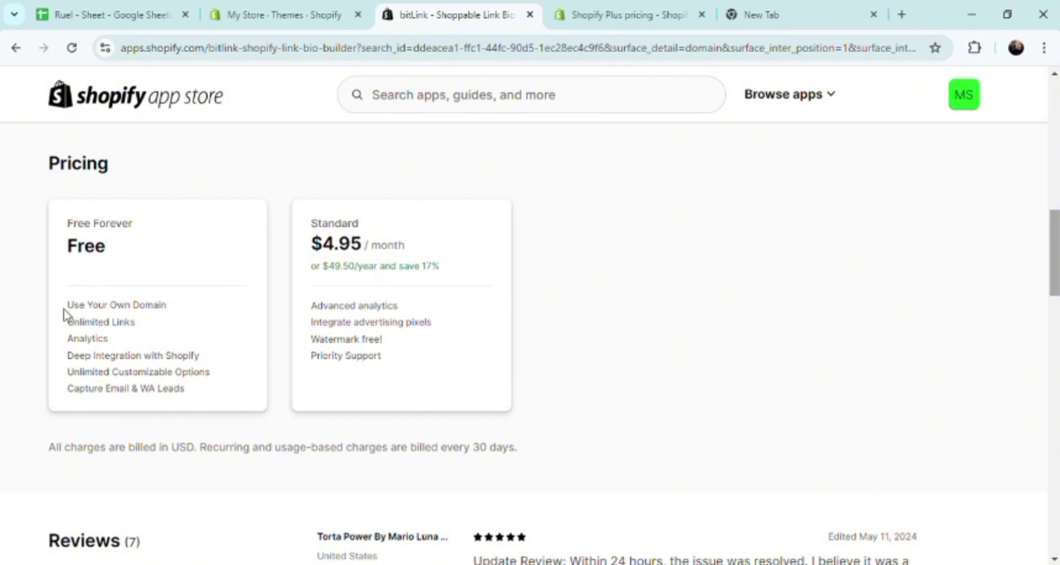
drag(68, 307, 189, 396)
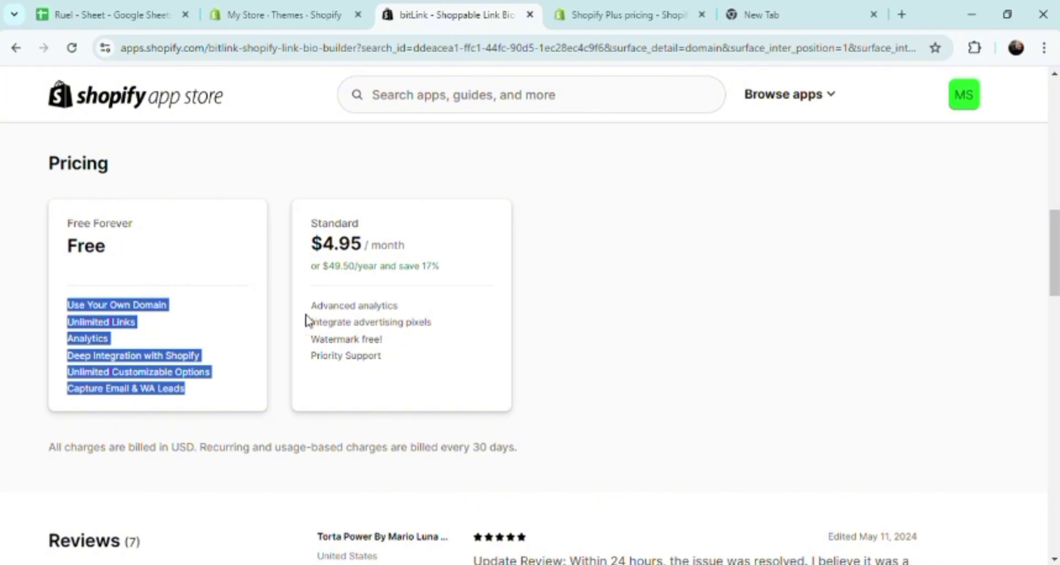
drag(308, 305, 422, 406)
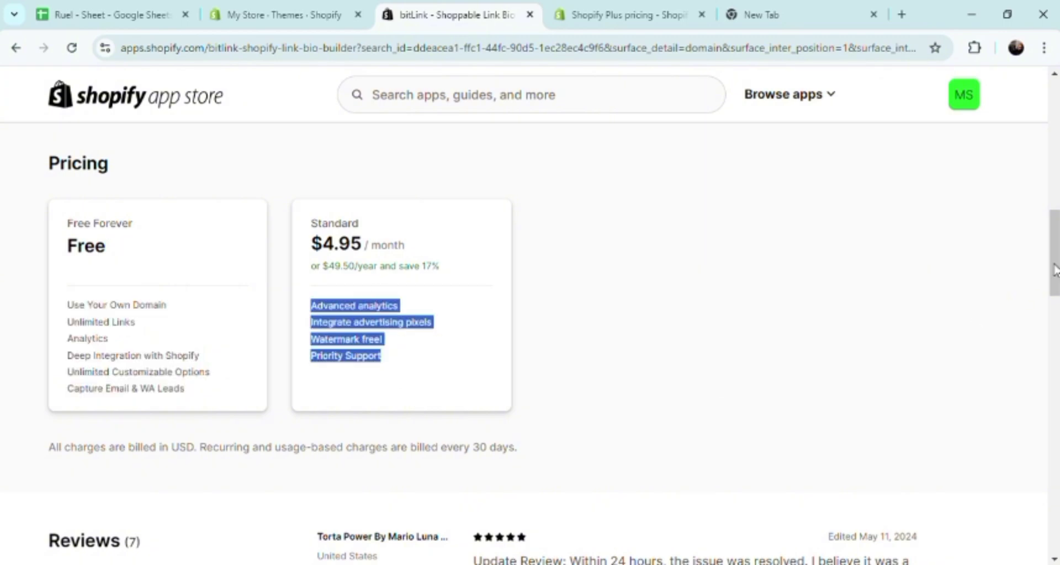
drag(1056, 269, 1056, 198)
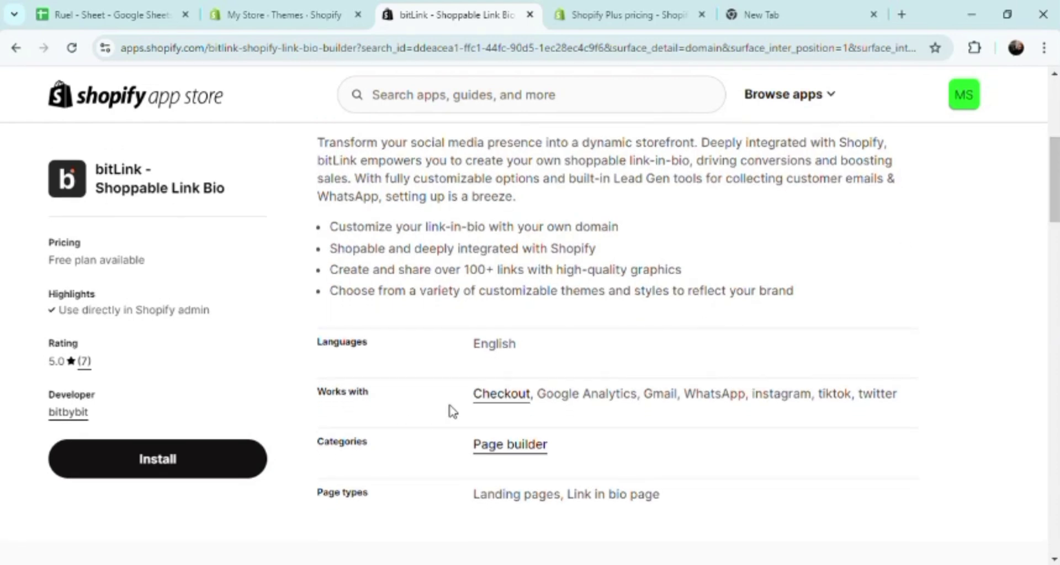
Start installing bitLink on the store and expand its personal data and store data permissions for review.
click(162, 467)
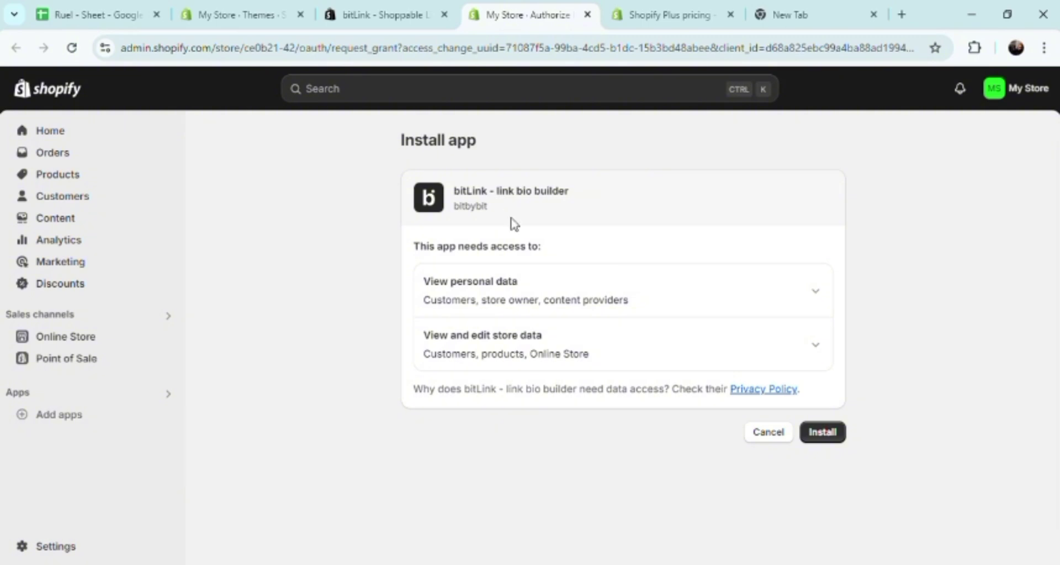
click(815, 291)
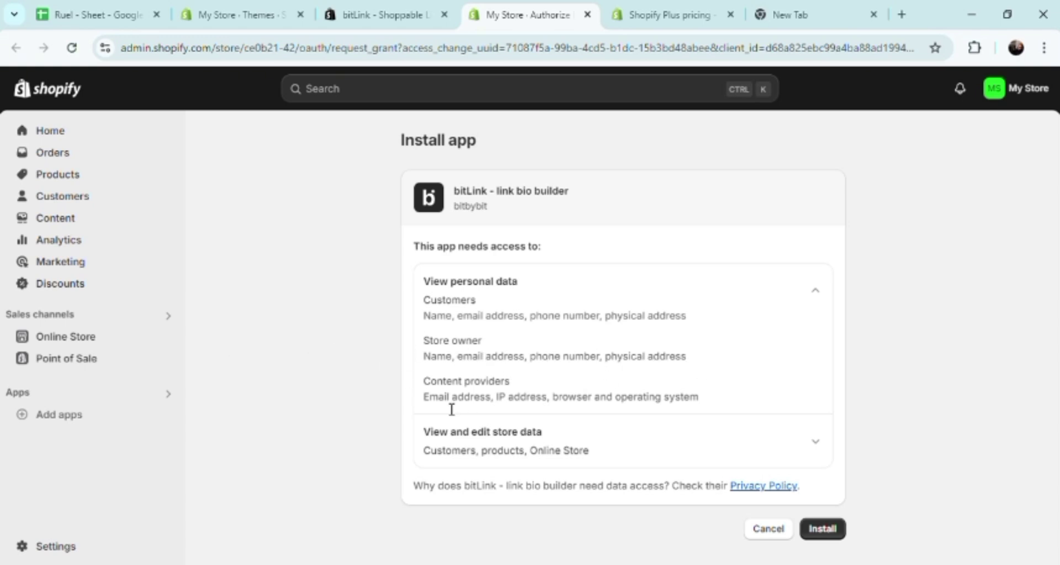
click(819, 445)
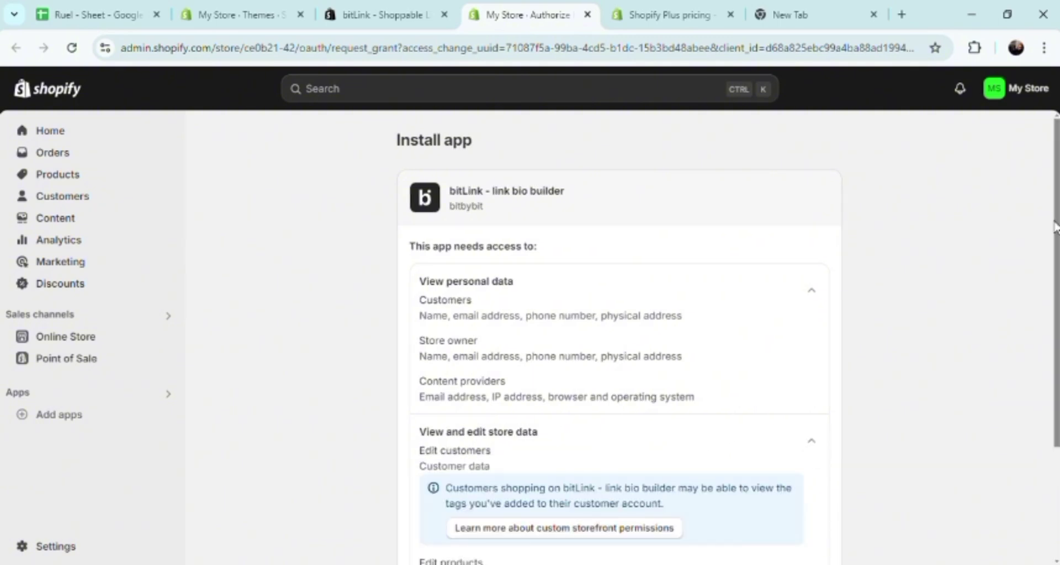
scroll(1056, 225, down, 2)
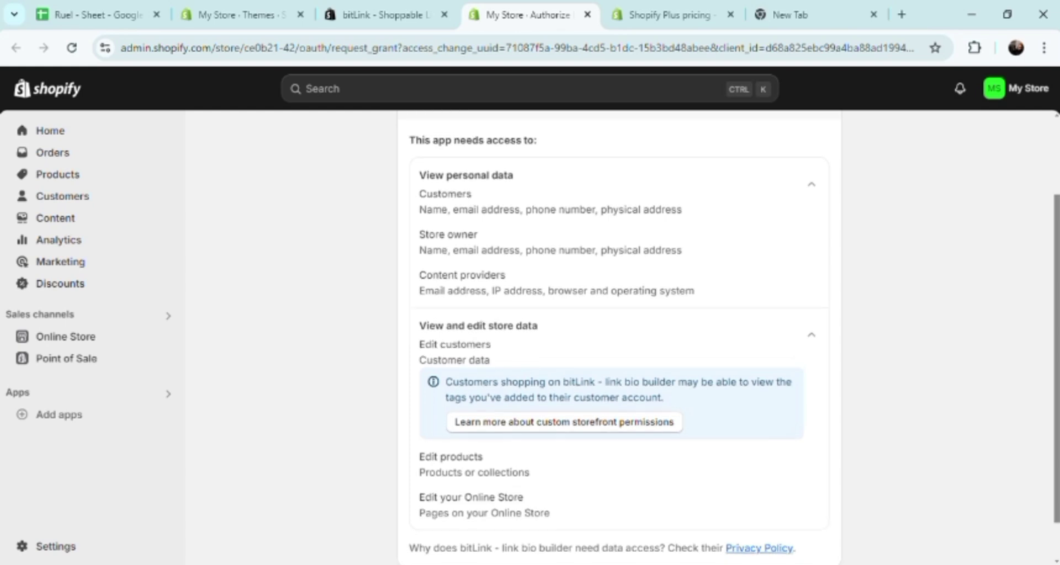
scroll(619, 337, down, 1)
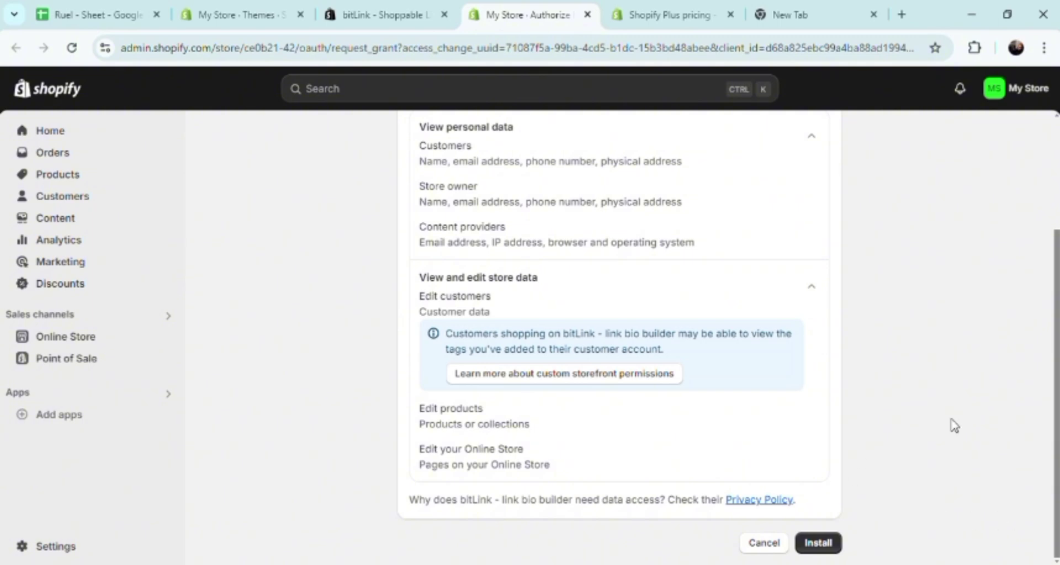
Complete the bitLink installation on the store and check the list of installed apps.
click(826, 545)
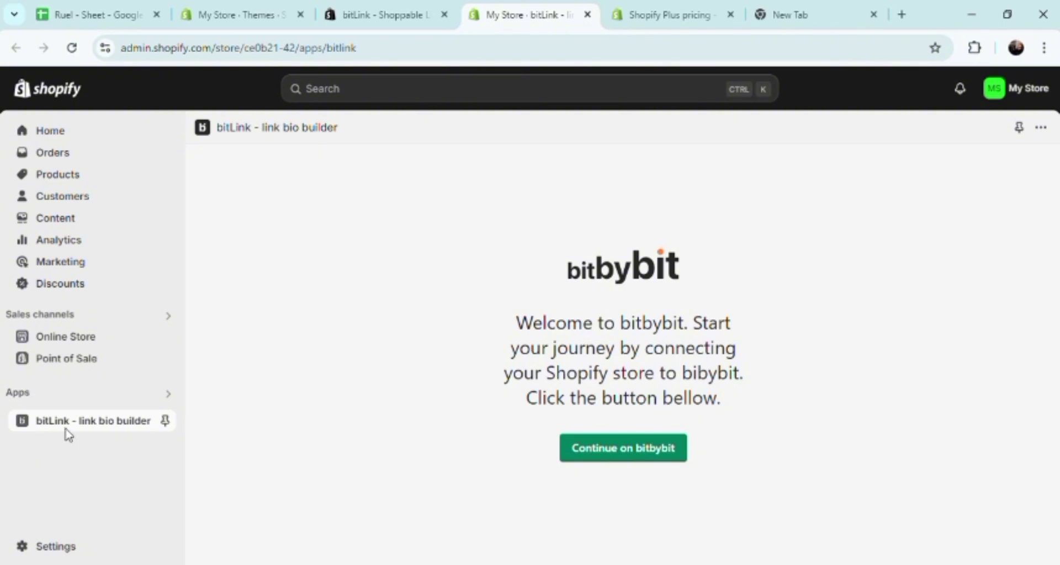
click(167, 397)
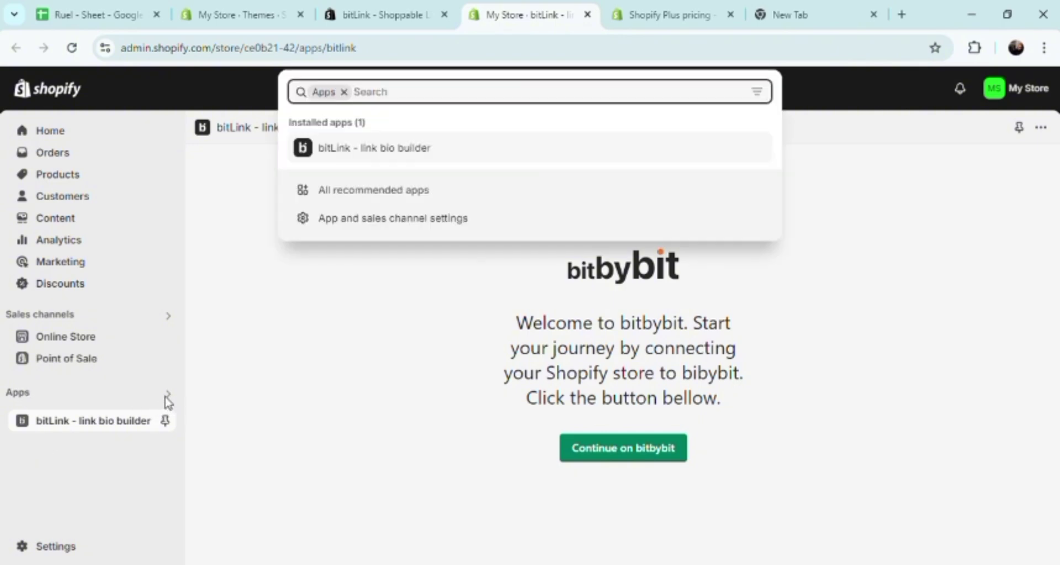
click(613, 459)
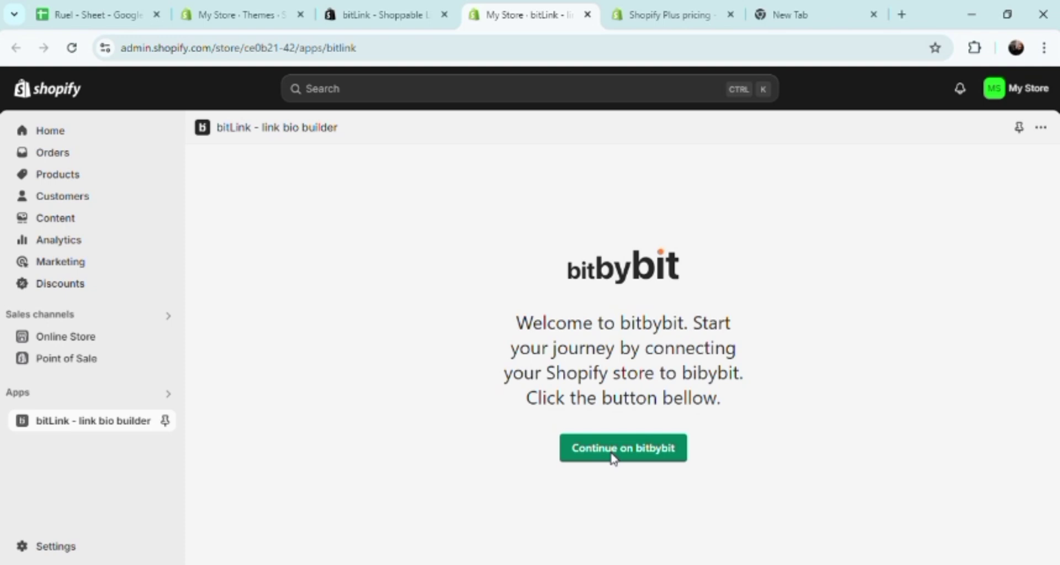
Continue to bitbybit to connect the store and try logging in with Facebook and with Google.
click(613, 449)
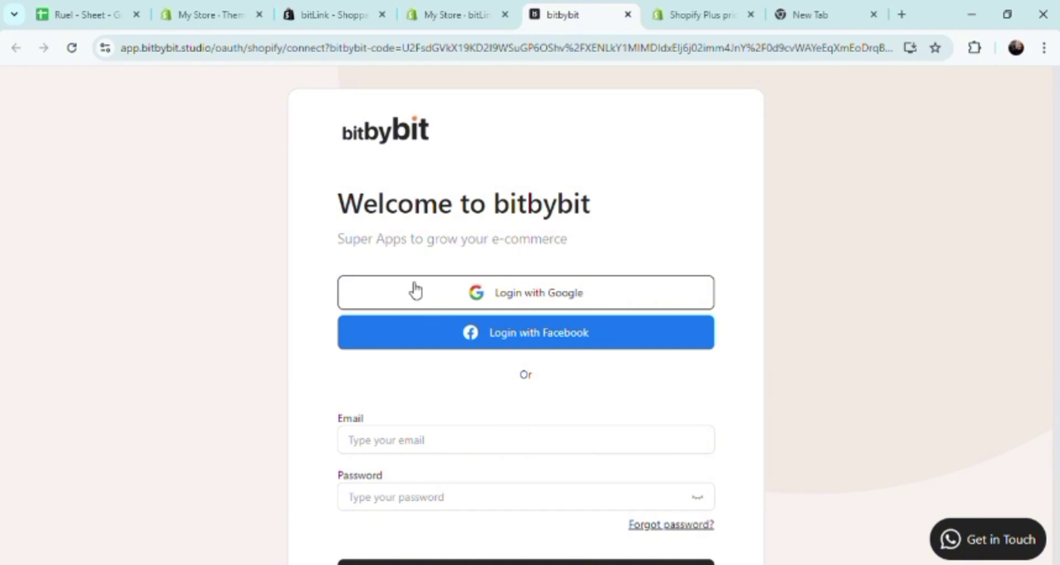
click(411, 341)
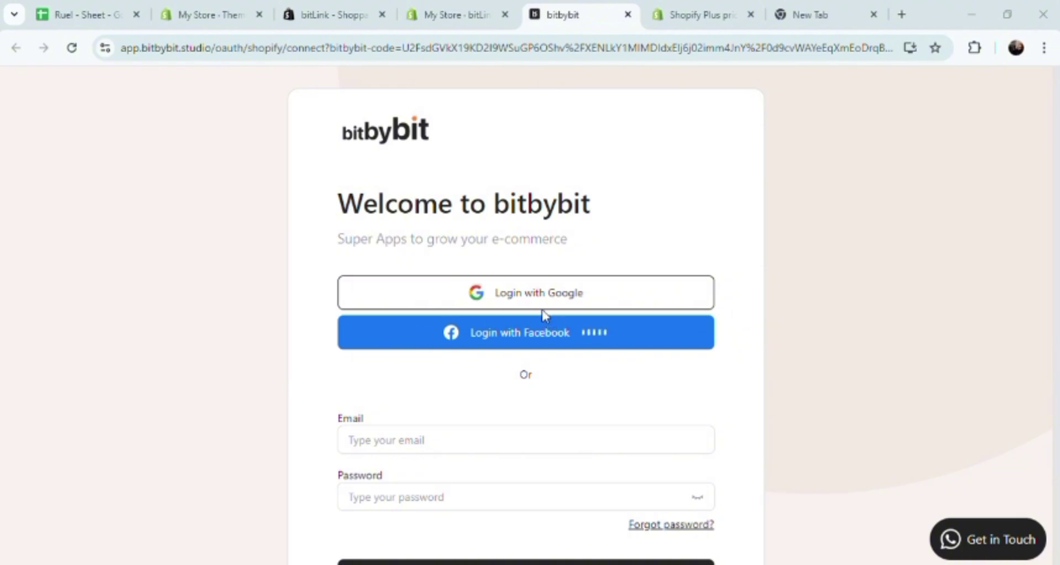
click(449, 295)
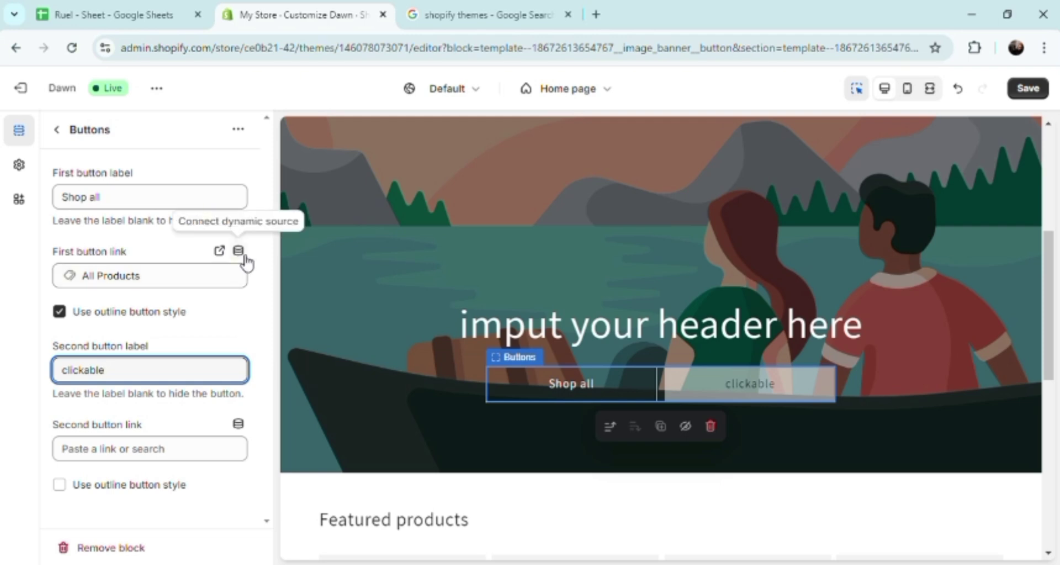
Turn the first banner button's outline style off and back on, and enable the outline style for the second button.
click(59, 312)
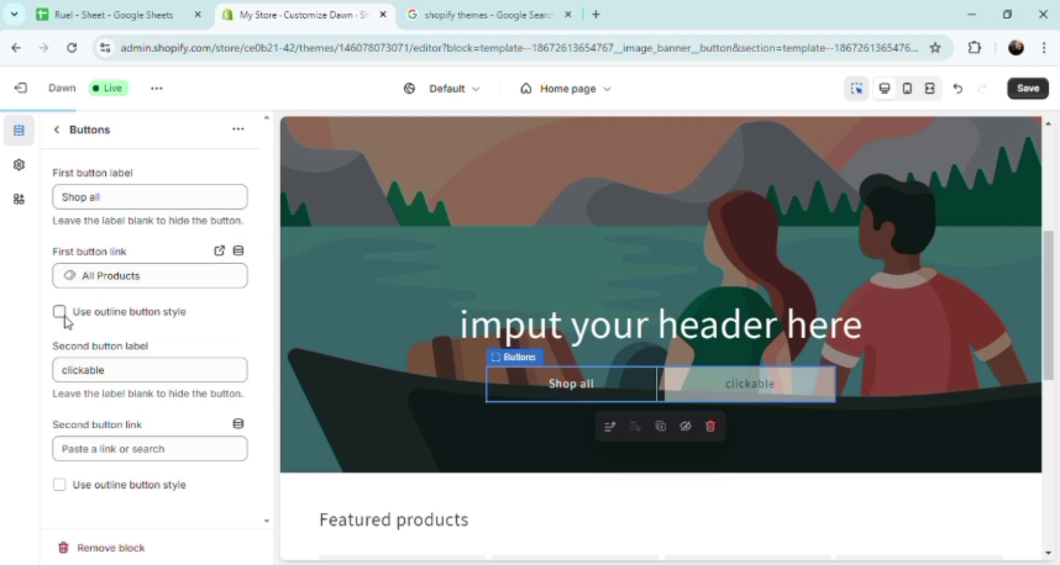
click(59, 312)
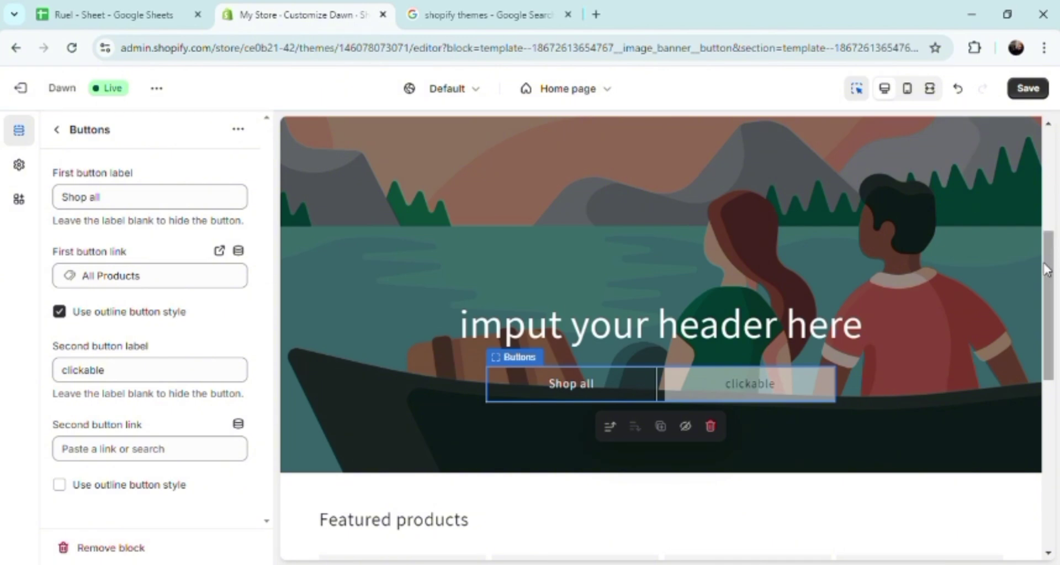
drag(1047, 270, 1047, 440)
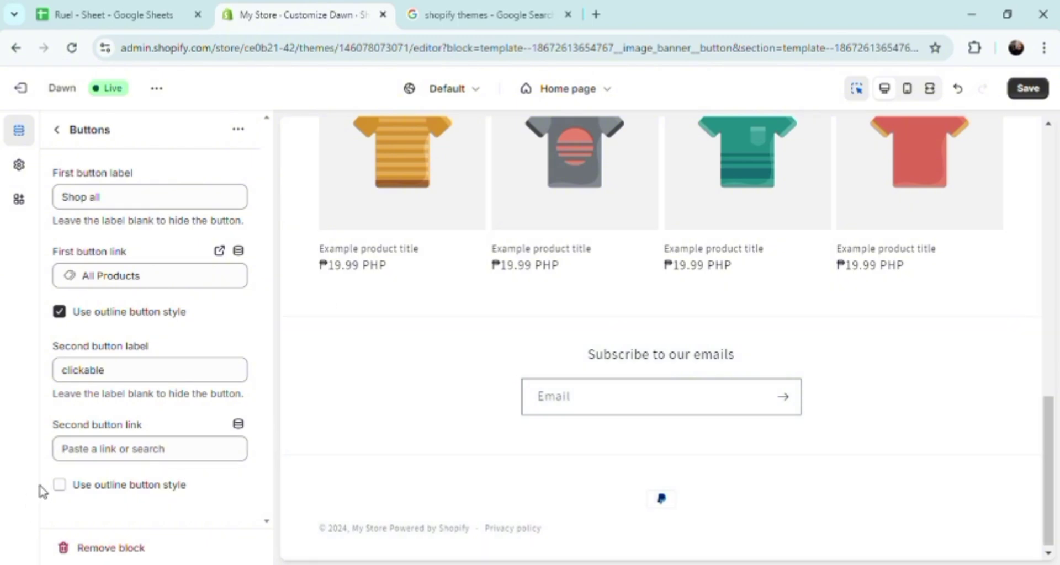
click(58, 486)
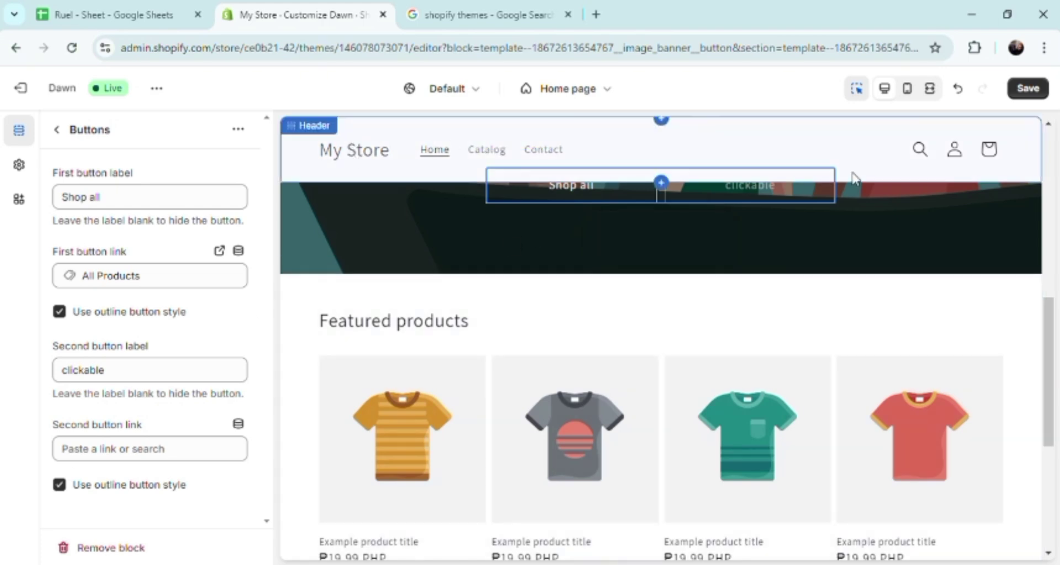
Open the settings of the announcement bar section in the Home page header.
drag(1050, 313, 1051, 107)
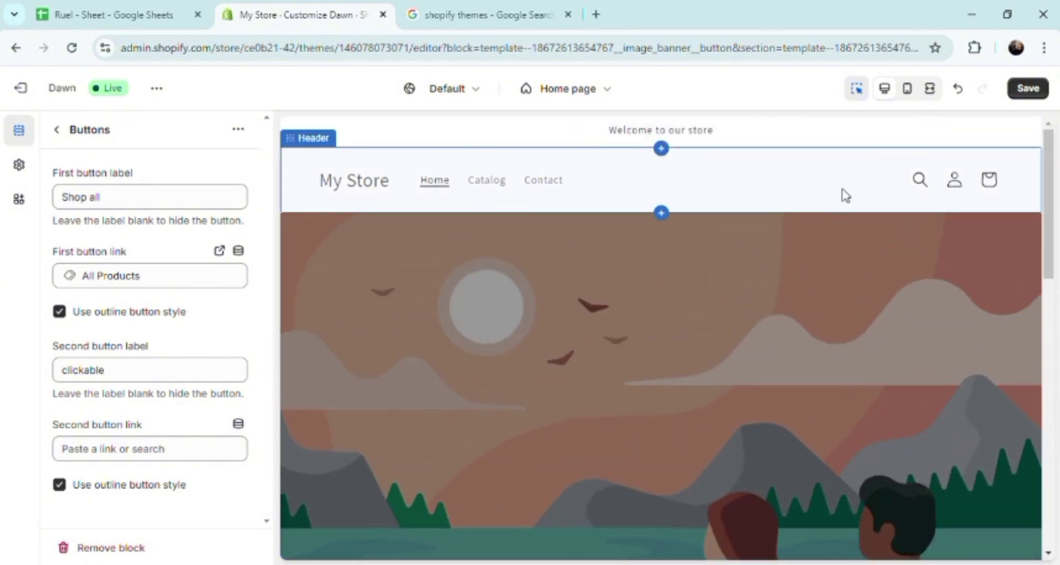
click(620, 136)
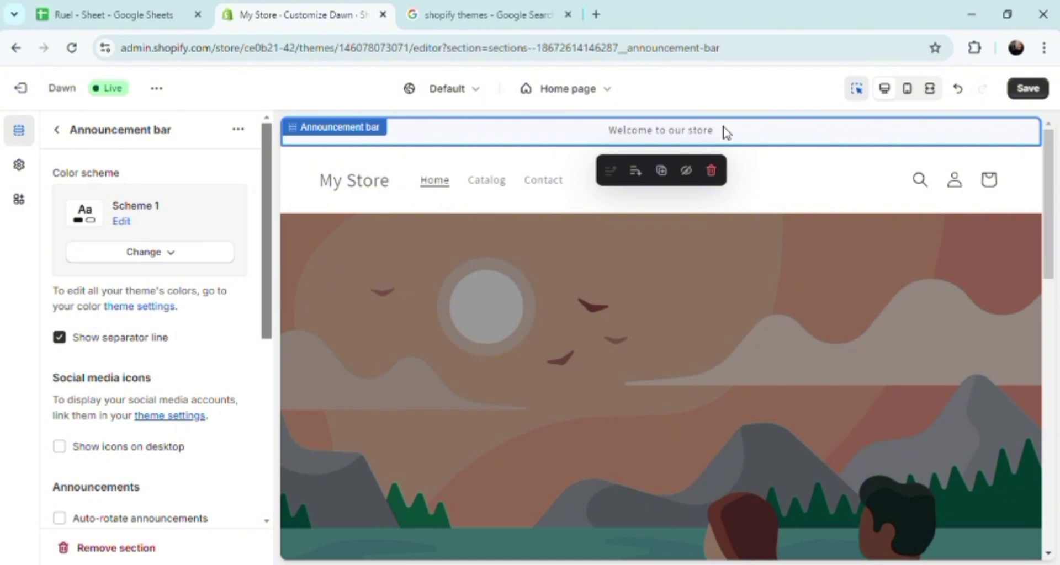
click(348, 131)
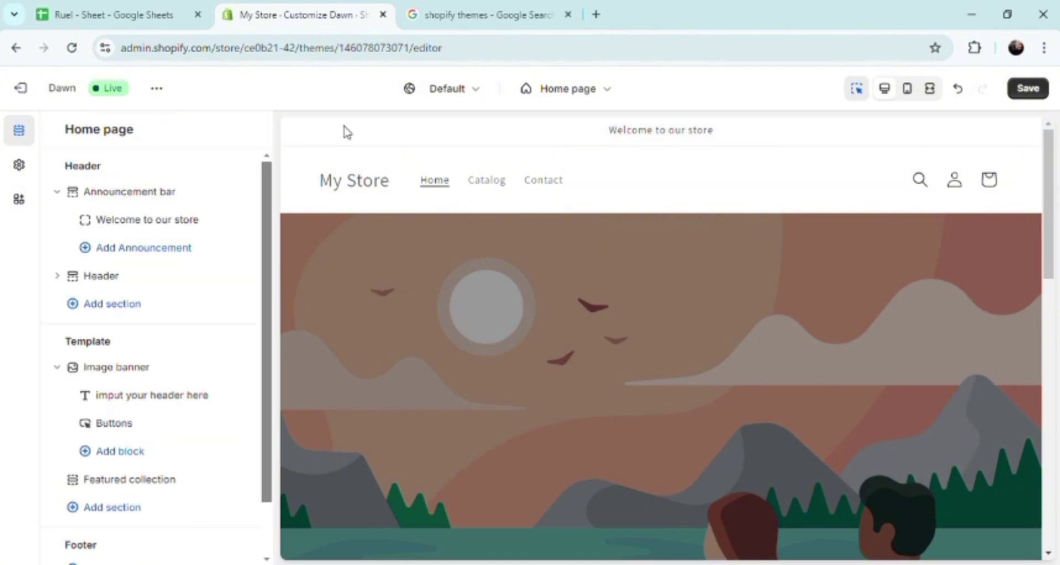
click(162, 199)
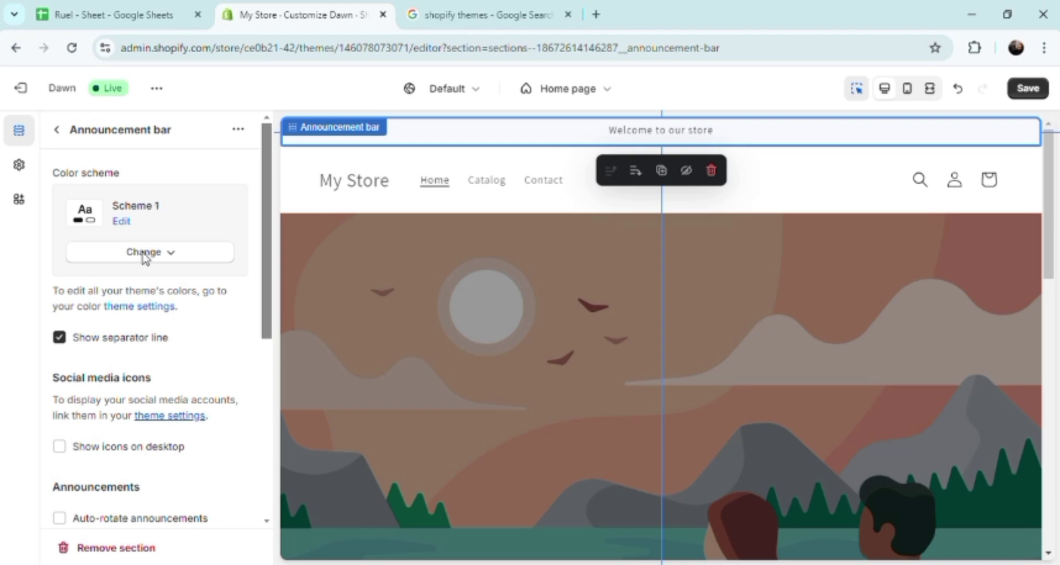
Edit the announcement bar's color Scheme 1, setting its solid button background to blue #1D31DD.
click(121, 222)
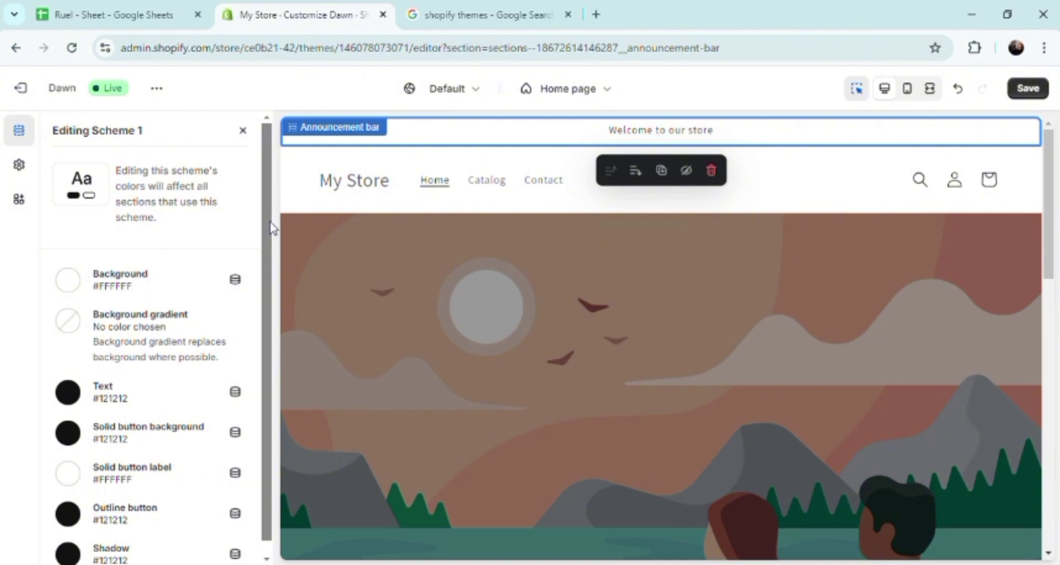
scroll(271, 228, down, 1)
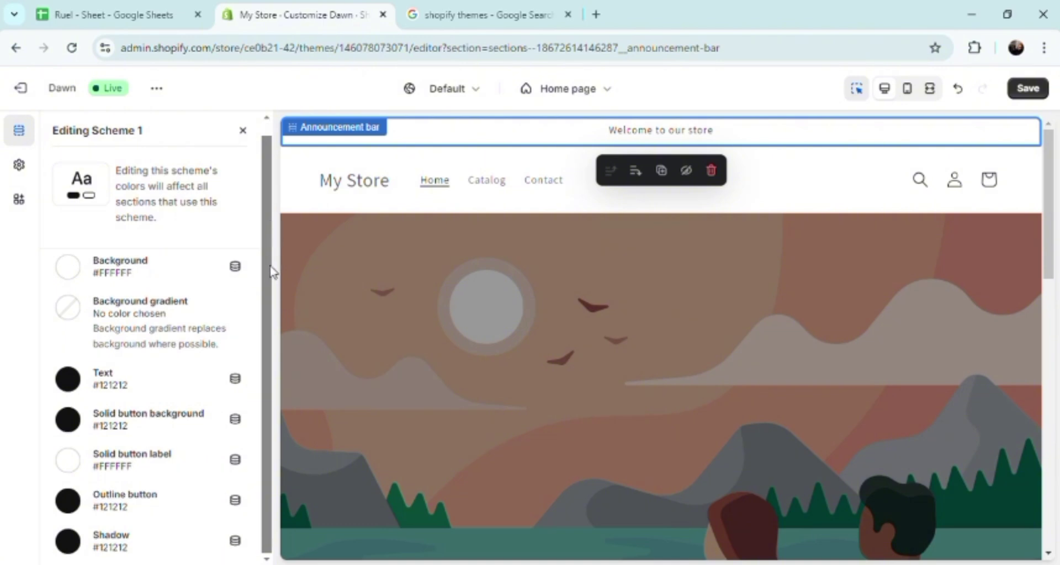
scroll(268, 241, up, 1)
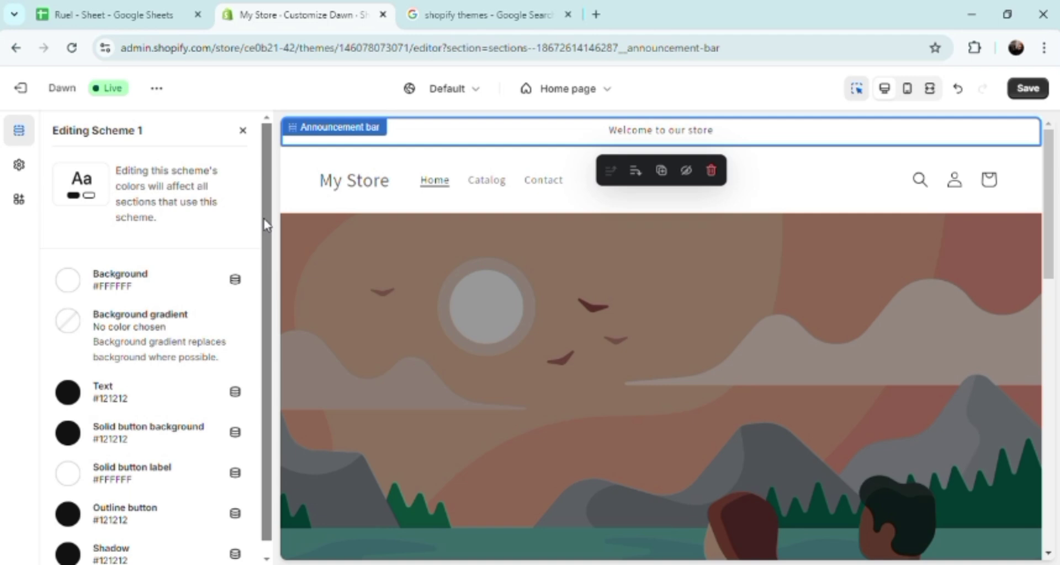
click(166, 446)
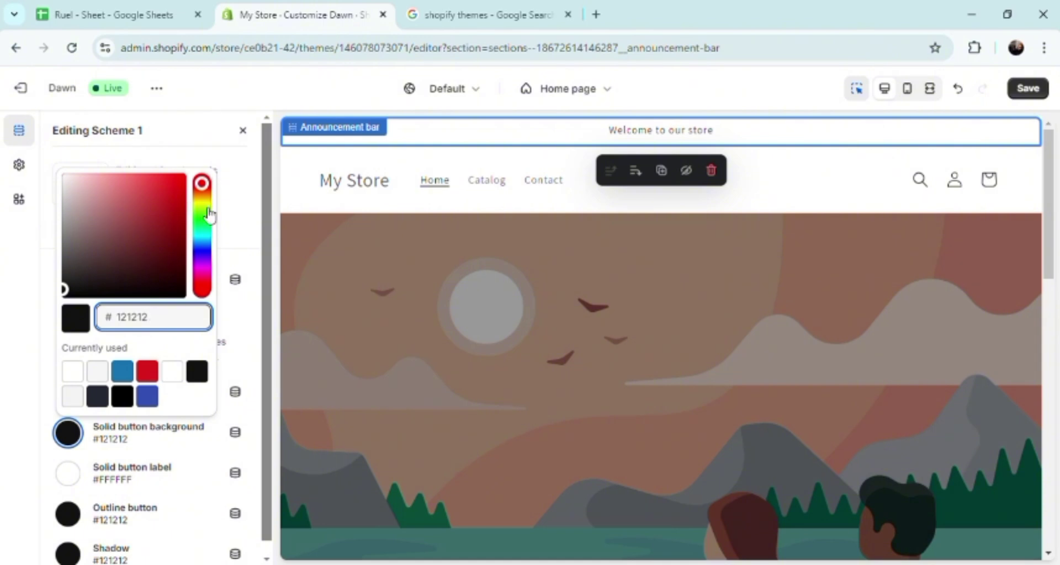
click(151, 377)
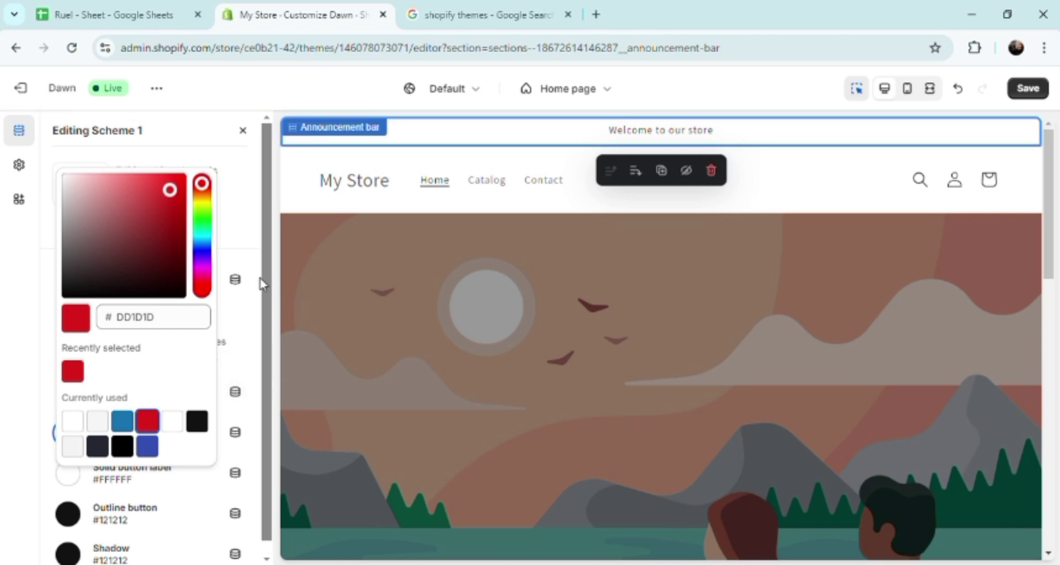
drag(266, 285, 269, 350)
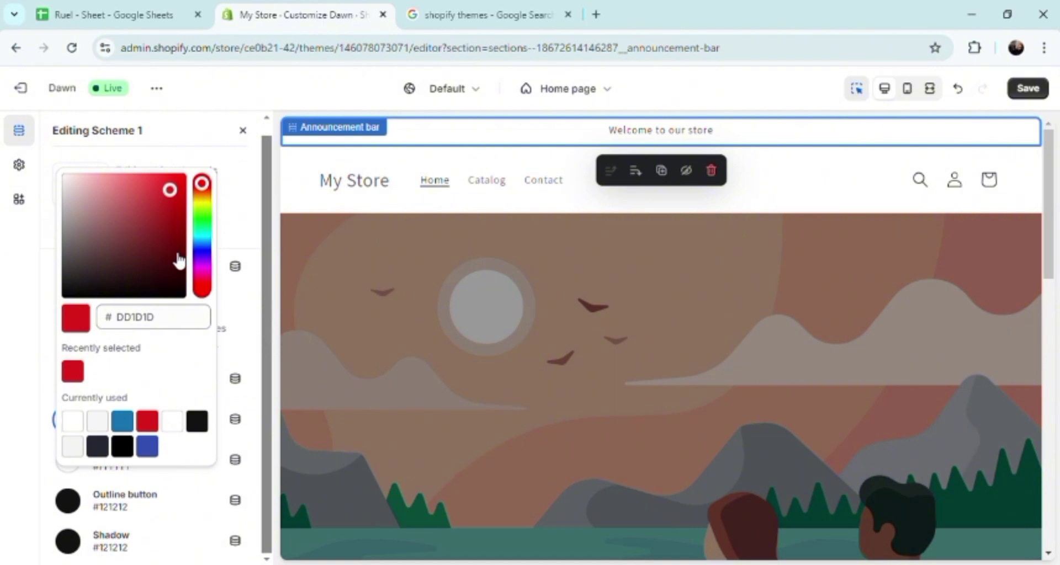
click(202, 254)
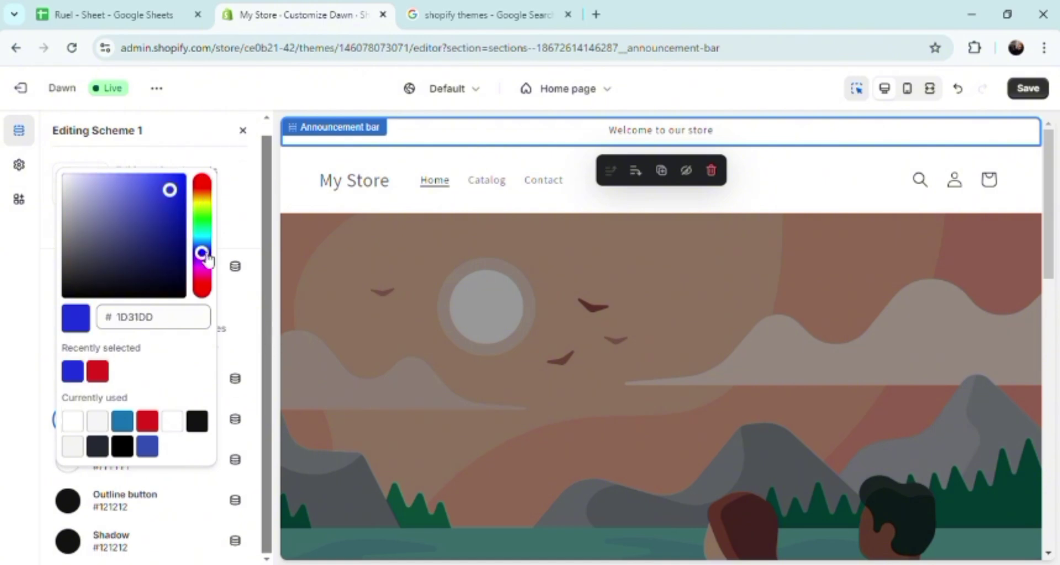
click(243, 132)
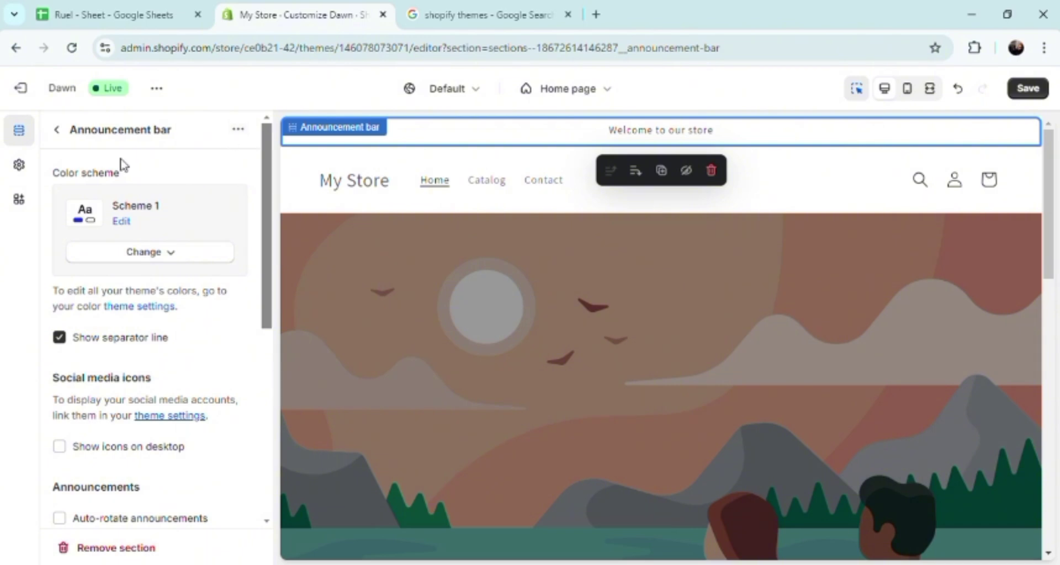
Browse the theme settings, examining the Logo, Inputs and Animations options.
click(20, 167)
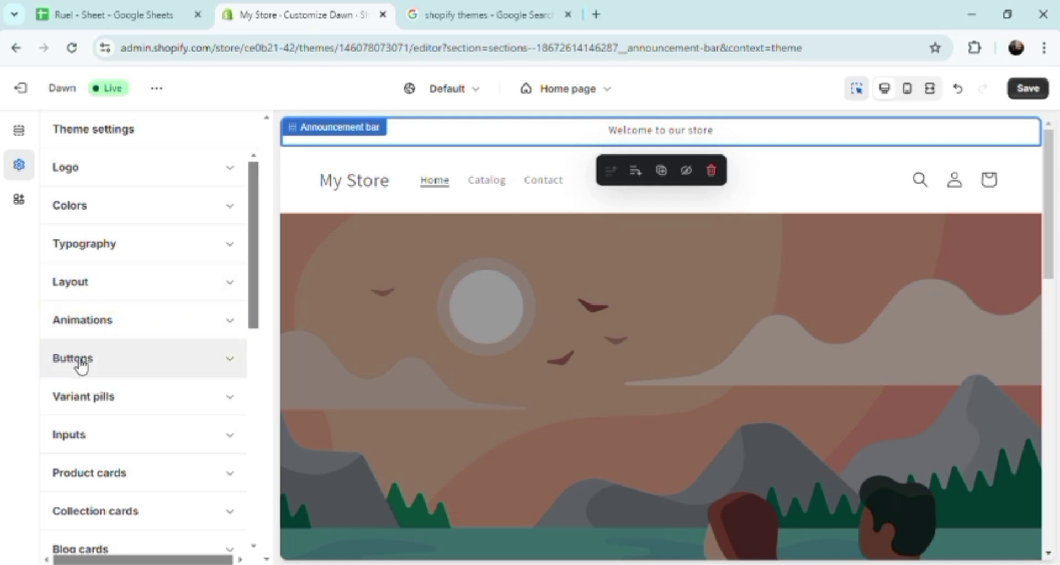
click(92, 177)
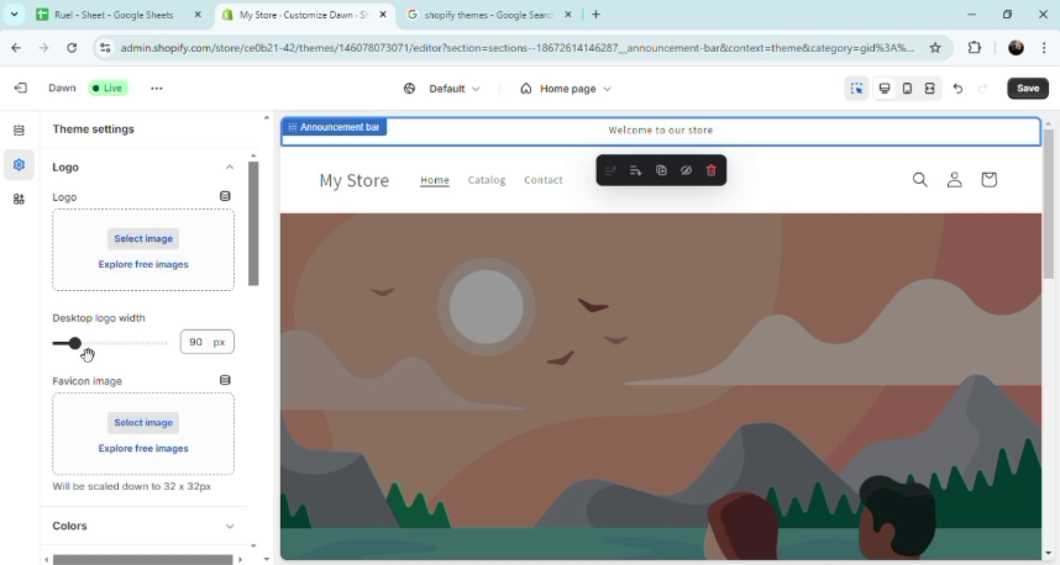
mouse_move(86, 354)
mouse_down()
mouse_move(115, 362)
mouse_move(82, 363)
mouse_up()
drag(256, 276, 245, 393)
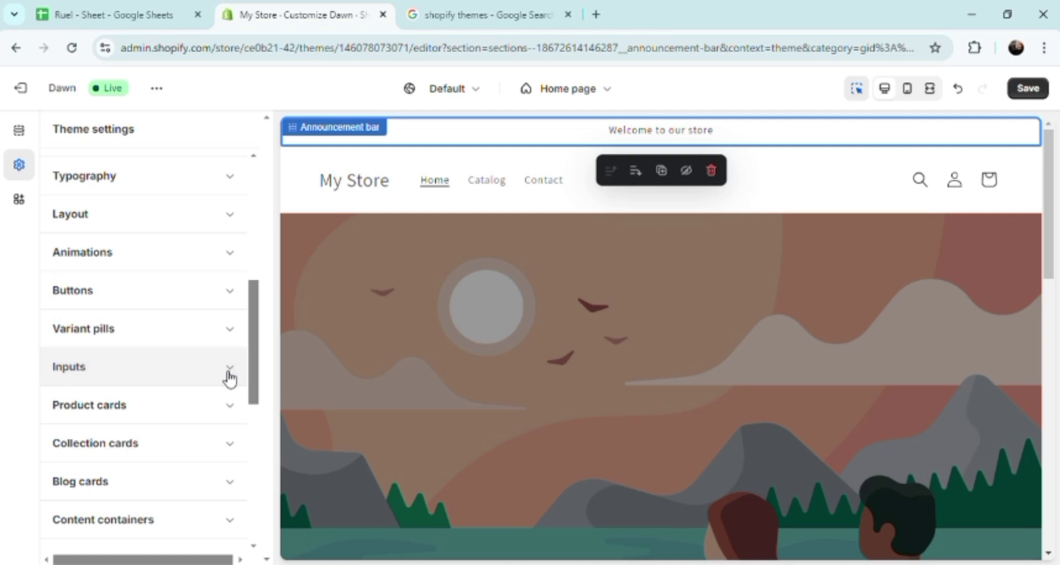
click(230, 378)
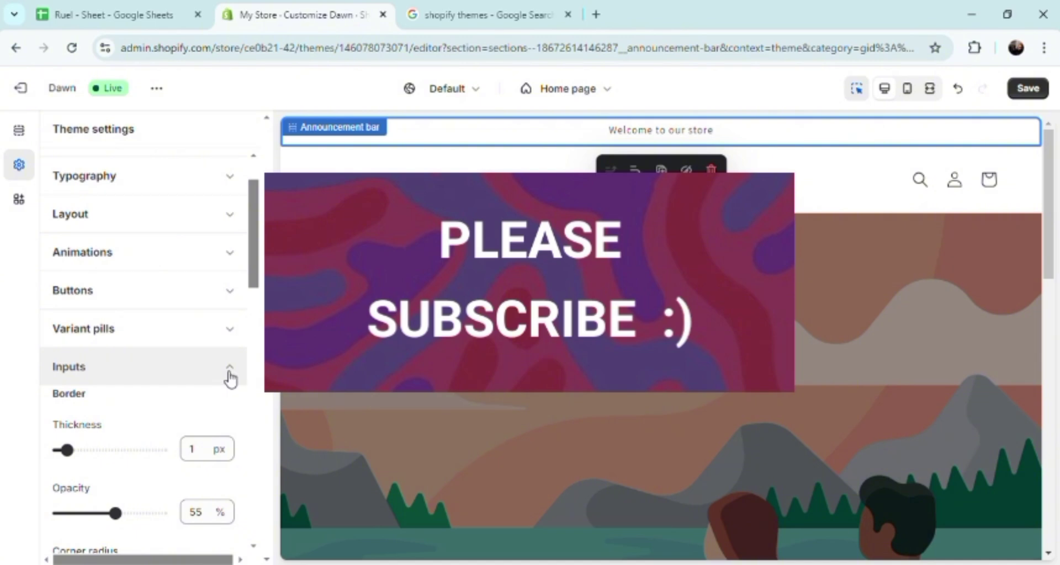
click(236, 253)
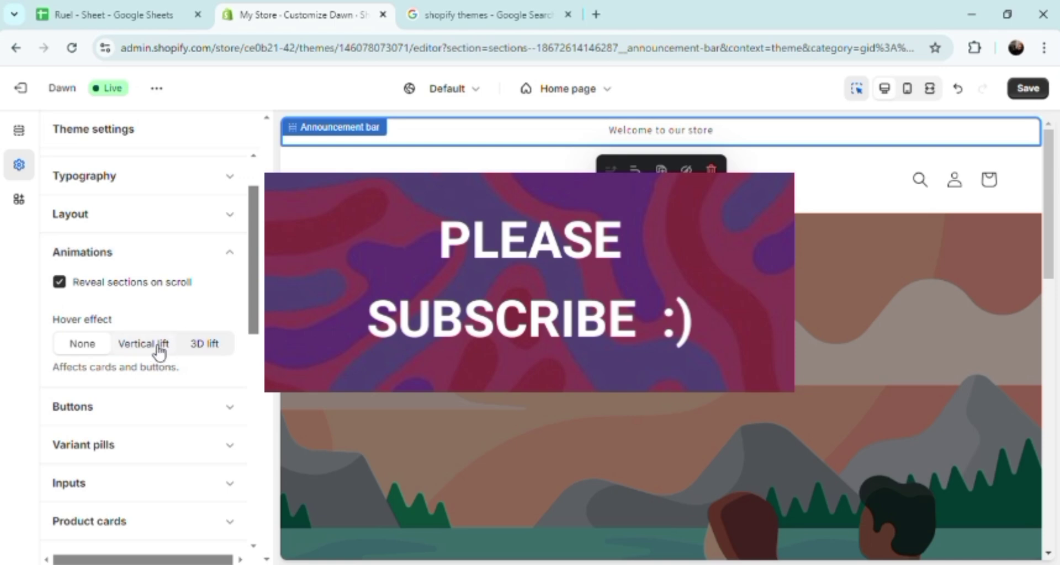